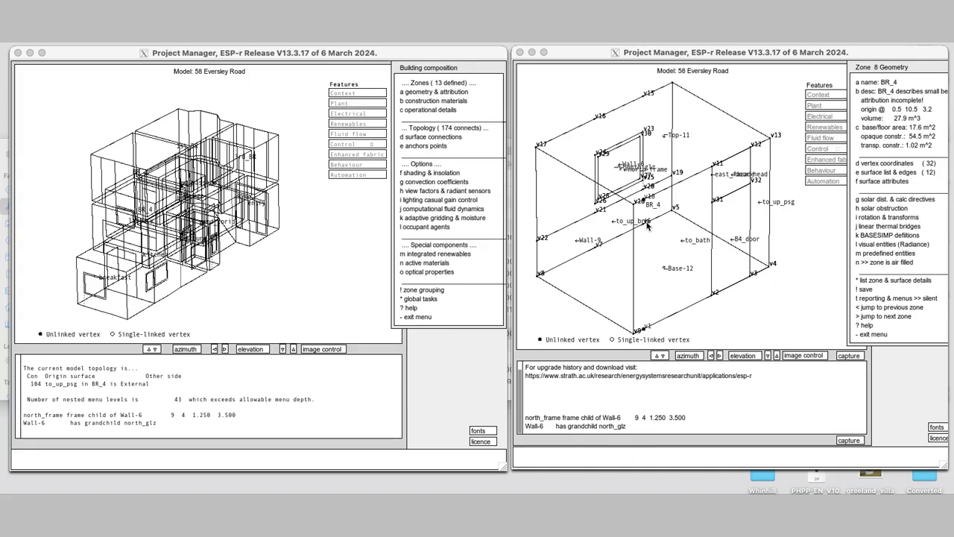
- Limit the first model view to the BR_4 and up_passage zones and zoom in close
left_click(317, 352)
left_click(317, 351)
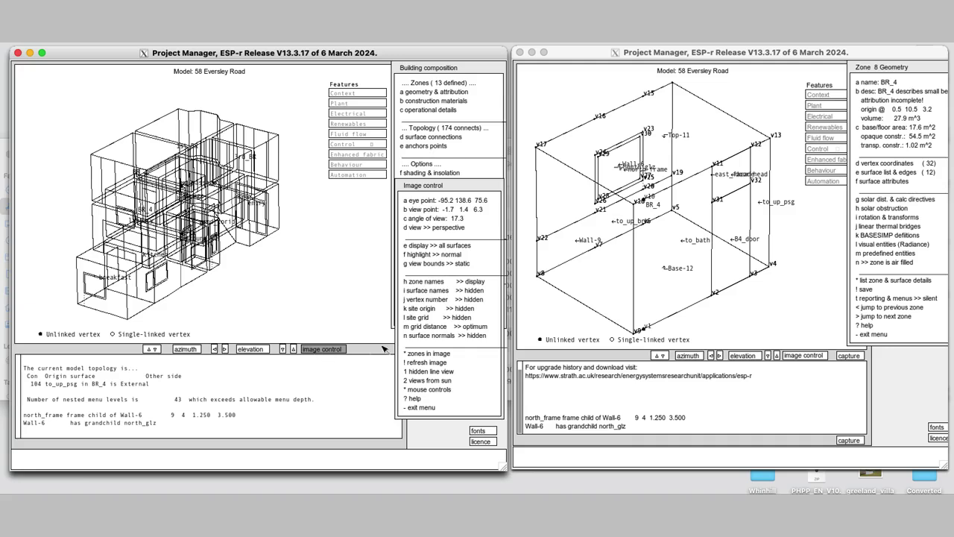
left_click(419, 354)
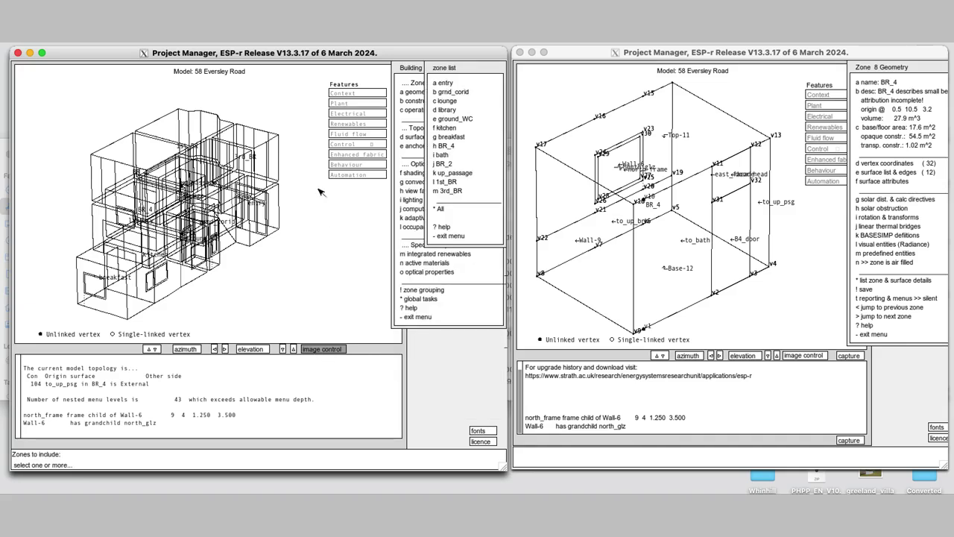
left_click(445, 146)
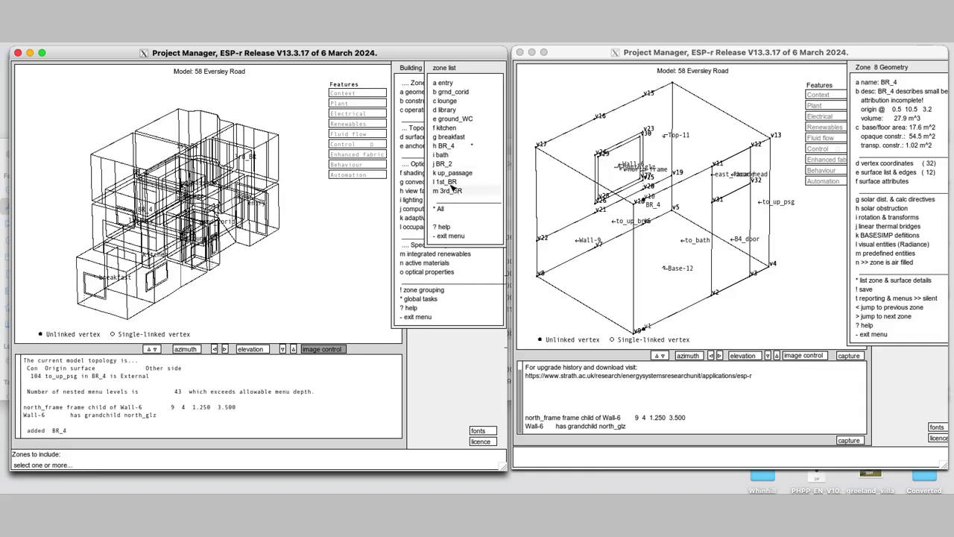
left_click(451, 173)
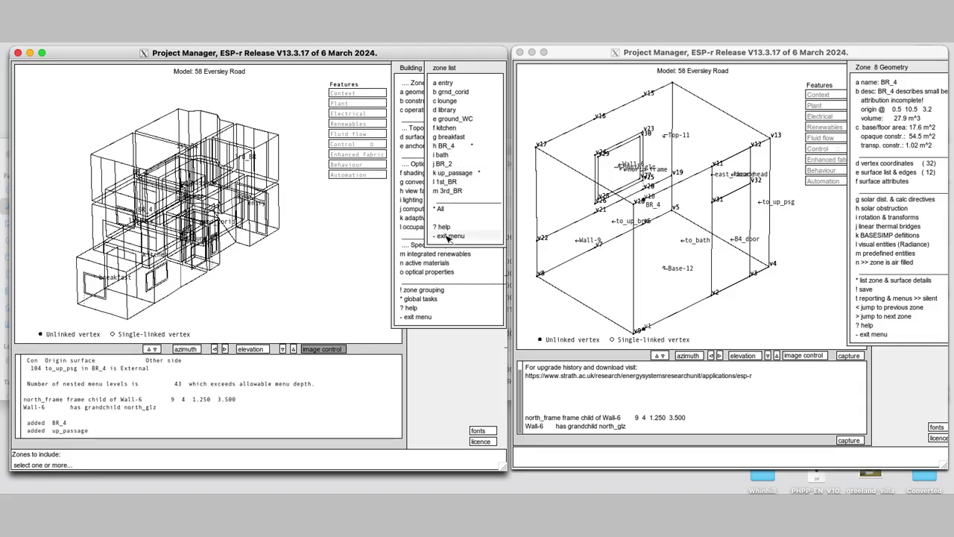
left_click(448, 236)
scroll(240, 239, "up", 3)
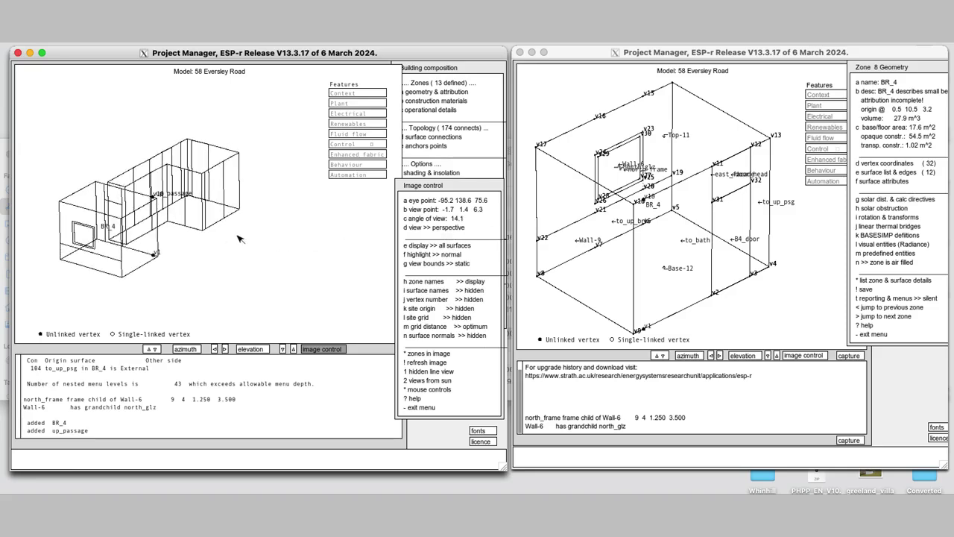
scroll(240, 238, "up", 4)
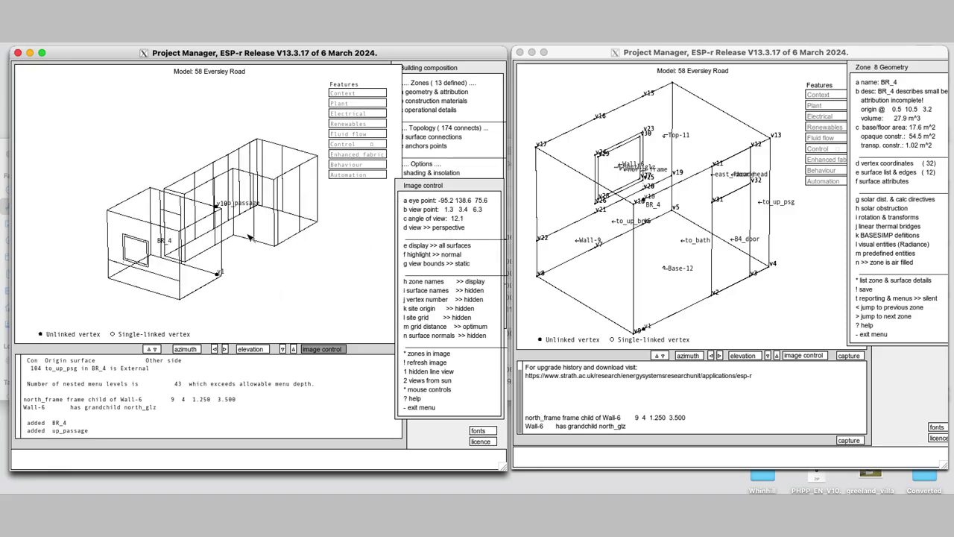
scroll(251, 237, "up", 1)
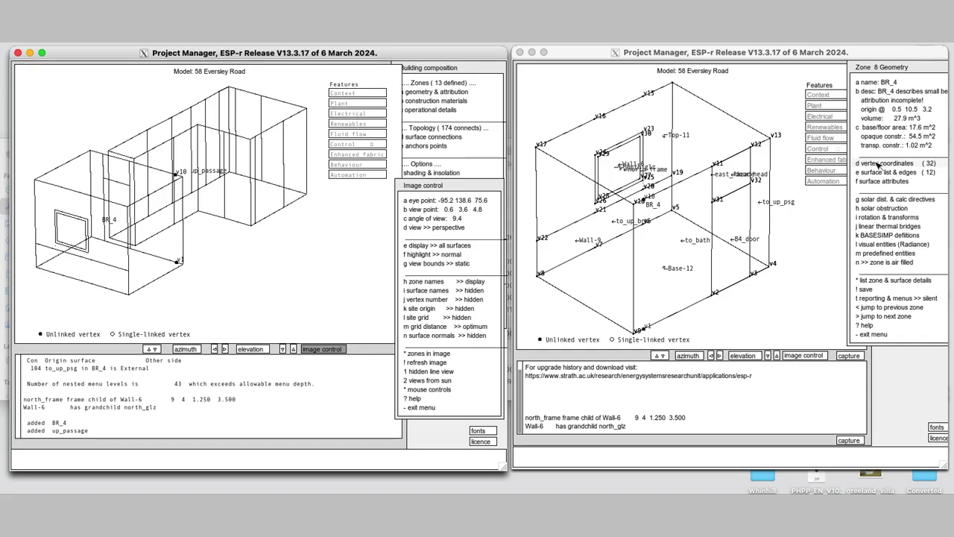
- List BR_4's vertex coordinates, showing the second page
left_click(879, 164)
left_click(879, 164)
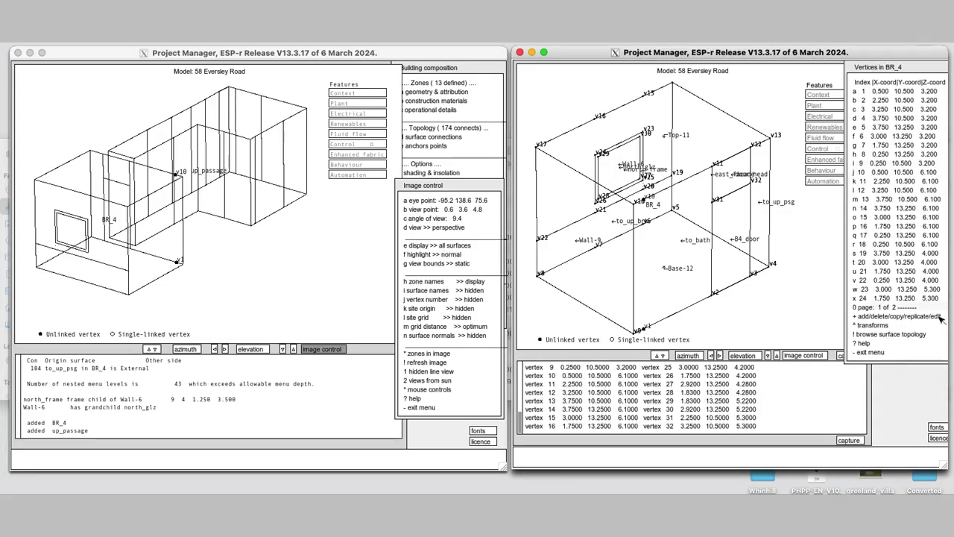
left_click(894, 307)
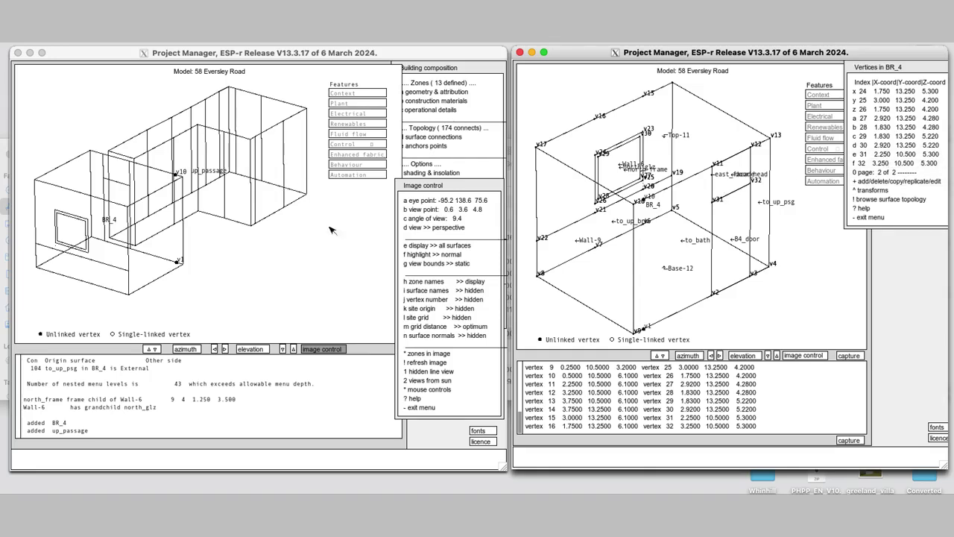
- Open up_passage's geometry with vertex numbers labelled and list its vertex coordinates
left_click(428, 410)
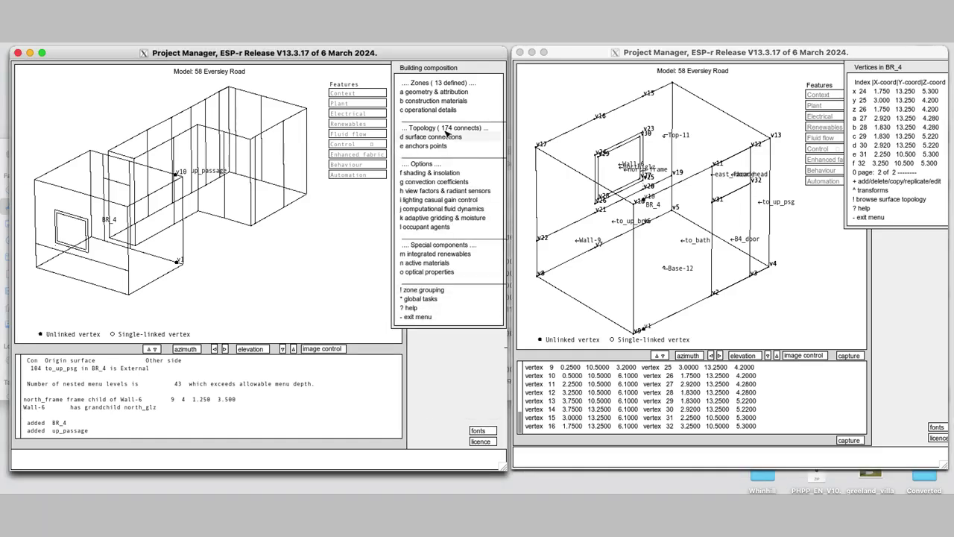
left_click(435, 92)
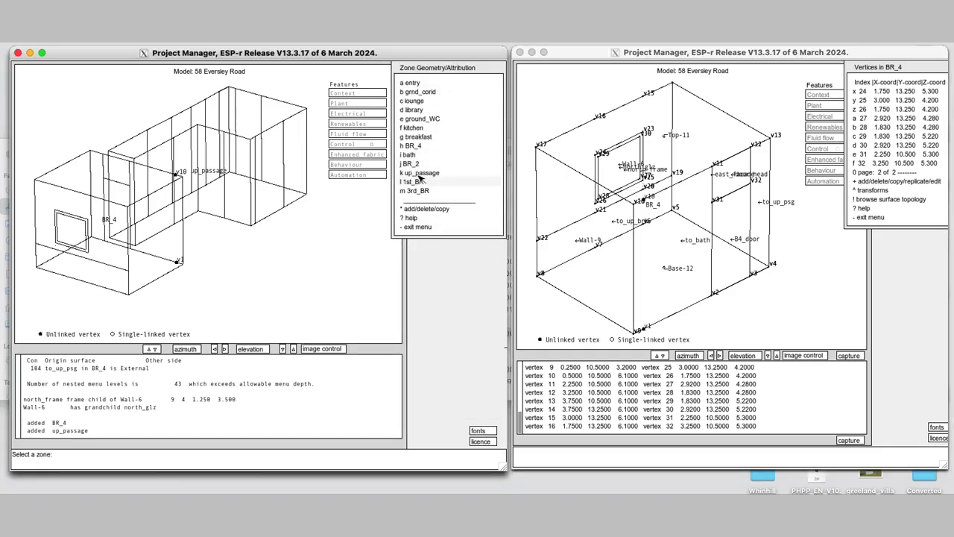
left_click(419, 173)
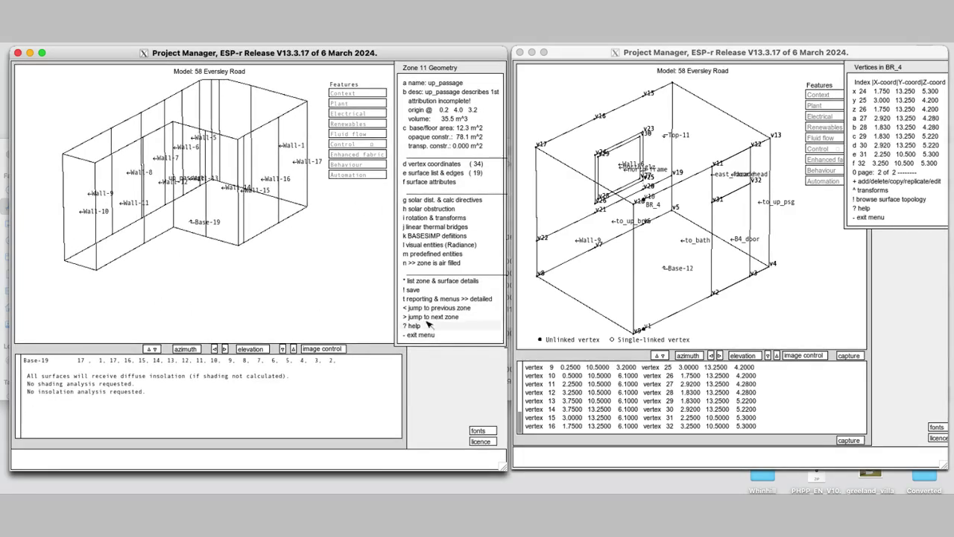
left_click(322, 349)
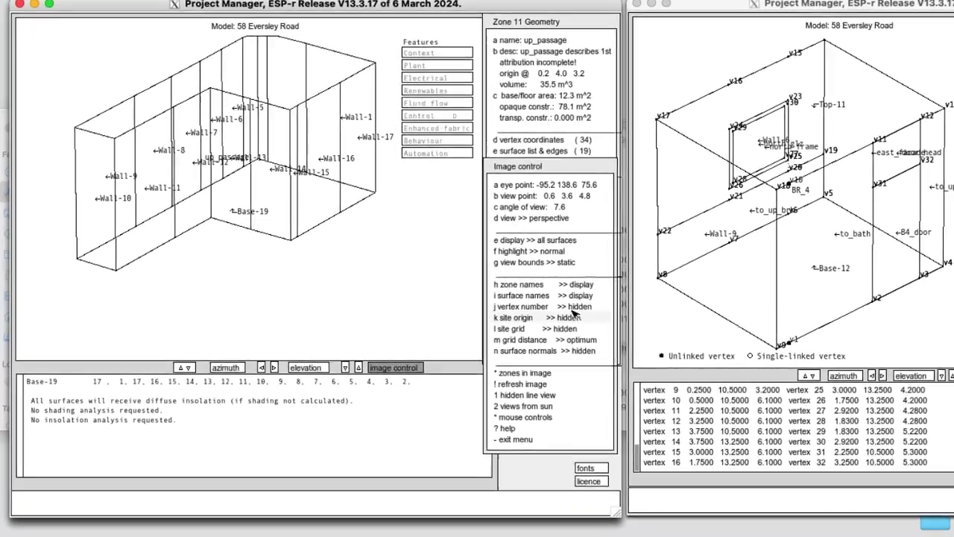
left_click(570, 306)
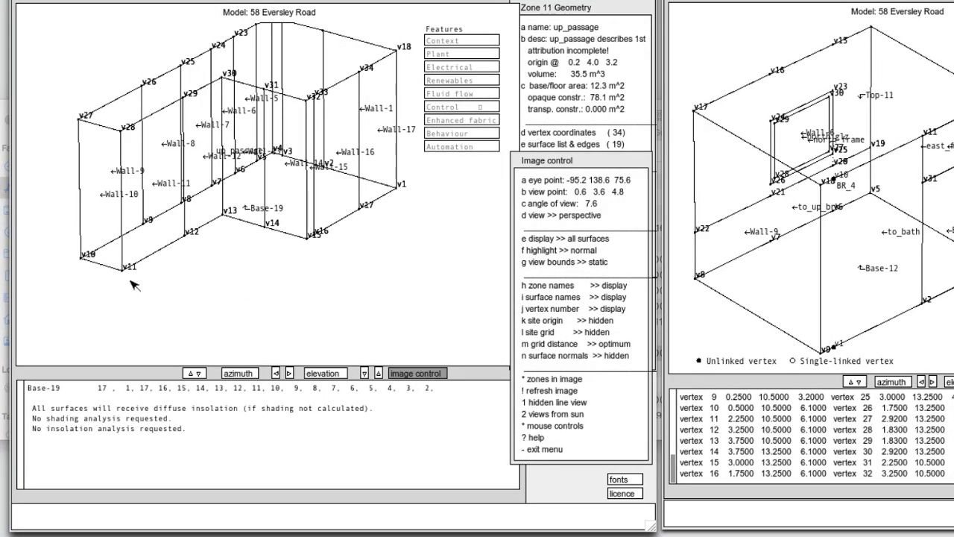
left_click(570, 451)
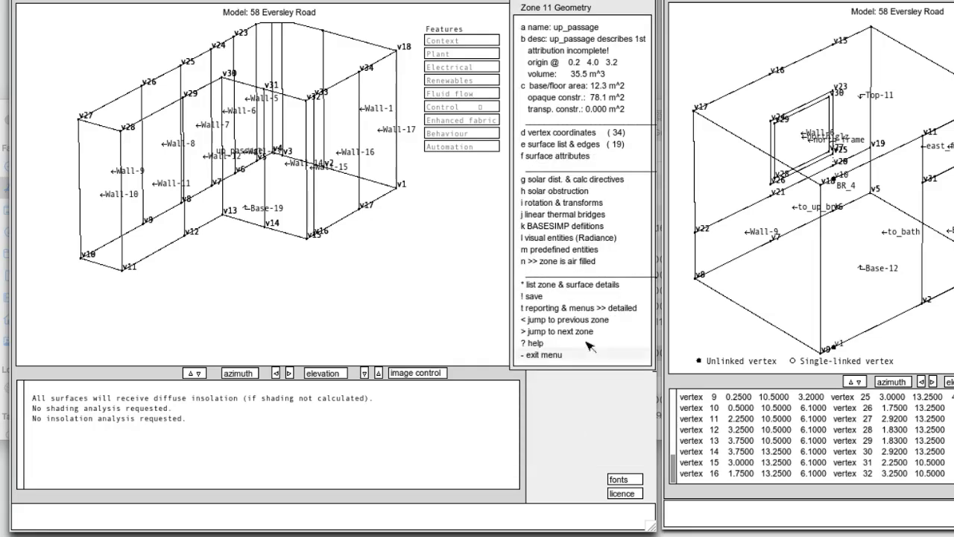
left_click(559, 134)
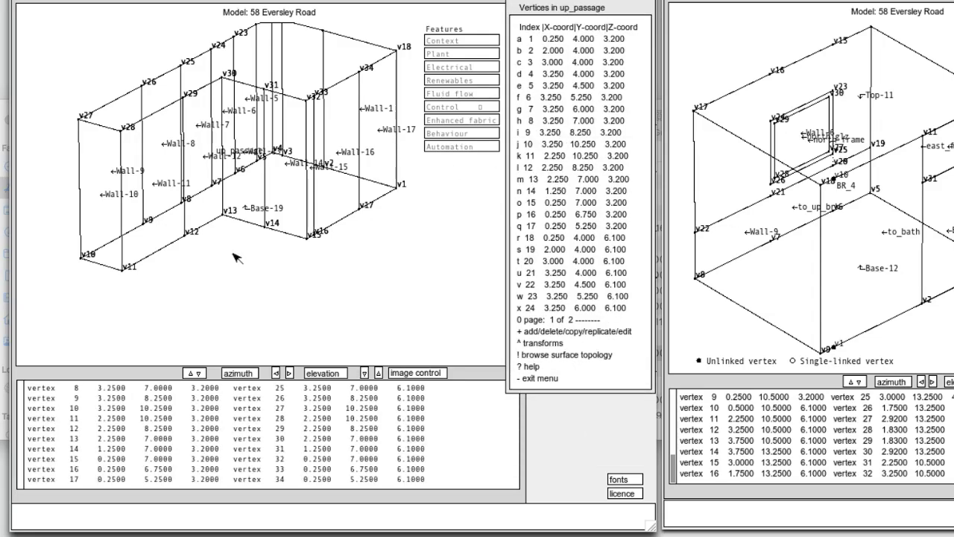
- Copy up_passage vertices 10 and 11 with fine tolerance as vertices 35 and 36 at Z 5.3
left_click(576, 331)
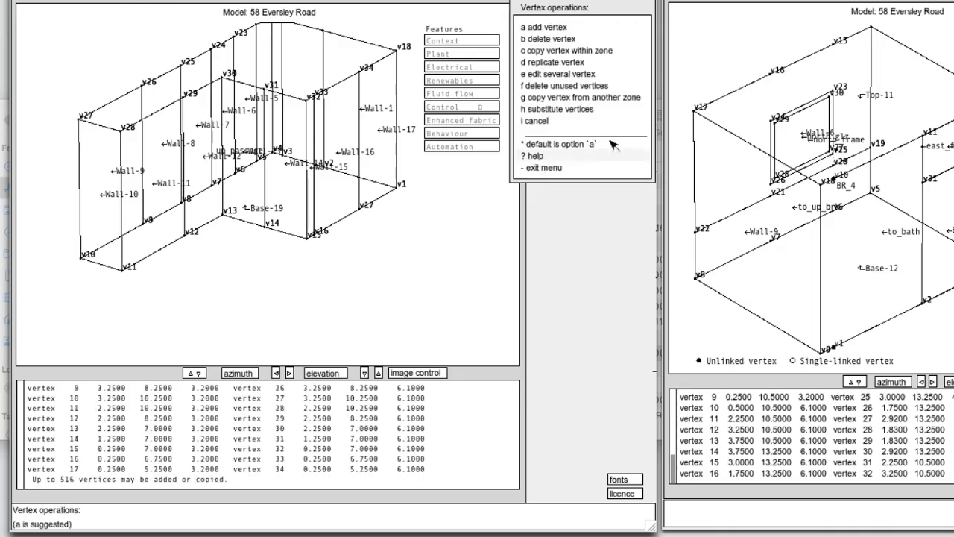
left_click(588, 53)
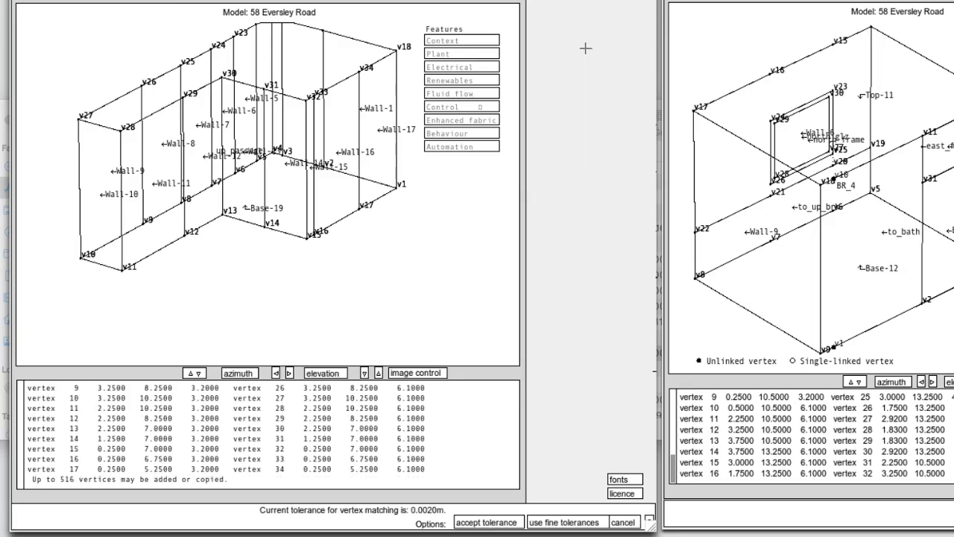
left_click(575, 522)
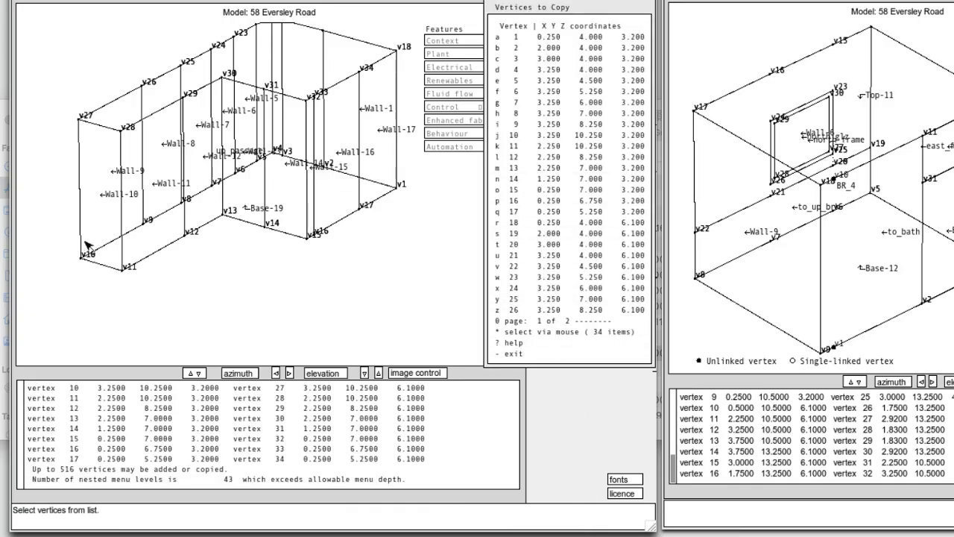
left_click(547, 141)
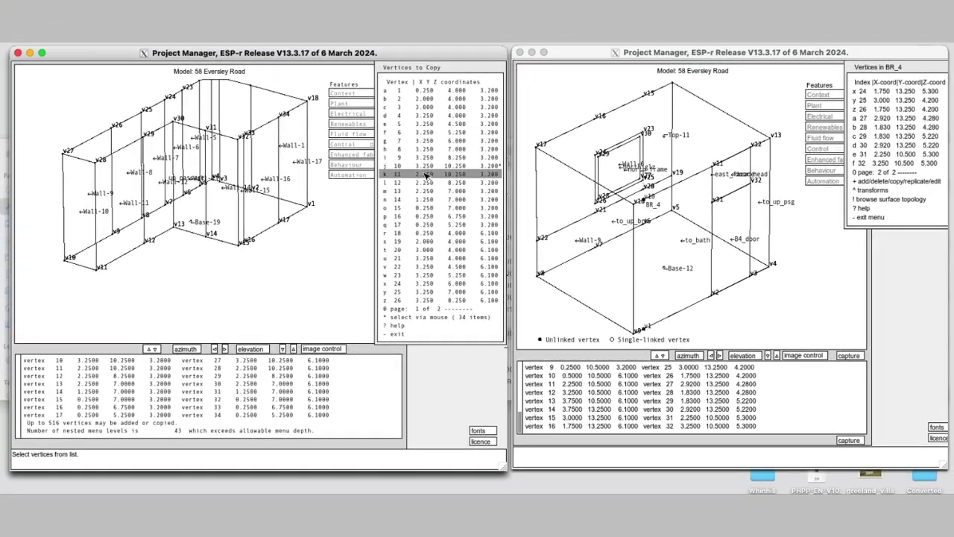
left_click(418, 332)
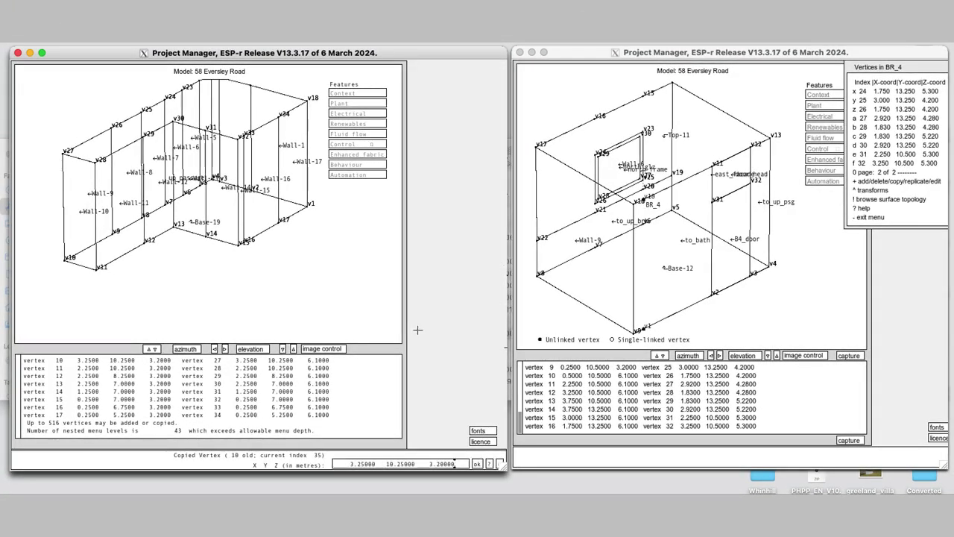
left_click(435, 464)
key("BackSpace")
type("5.")
left_click(477, 463)
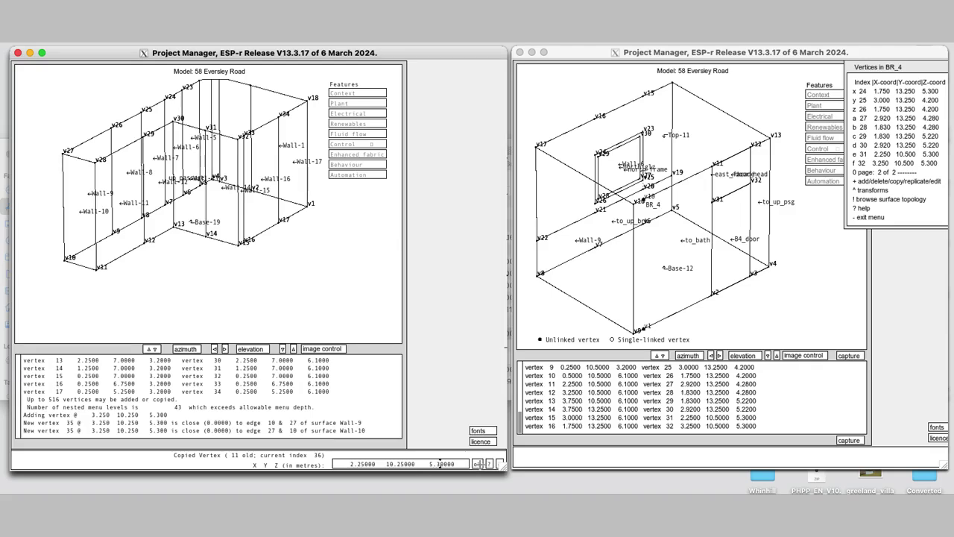
left_click(478, 463)
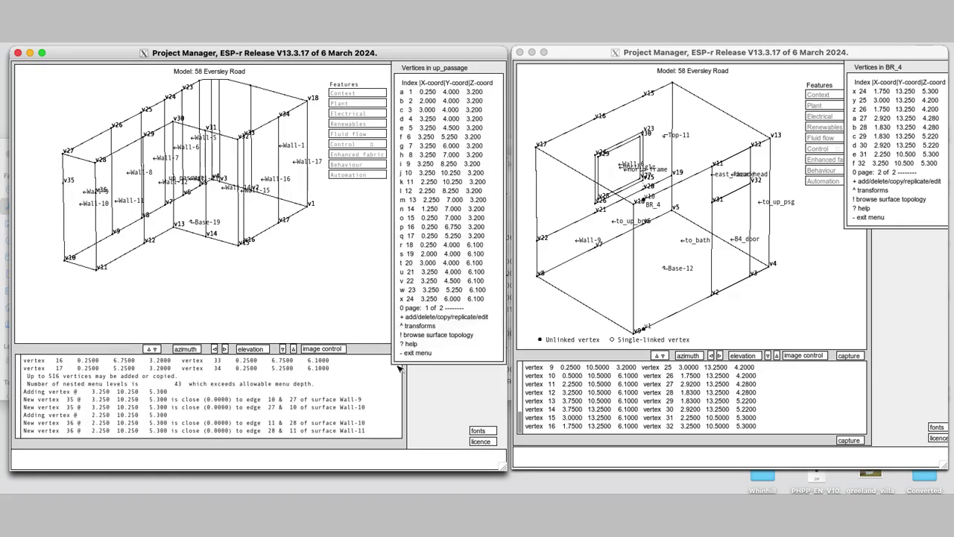
- Remove vertices 28 and 27 from up_passage's Wall-10, leaving vertices 10, 11, 36, 35
left_click(437, 353)
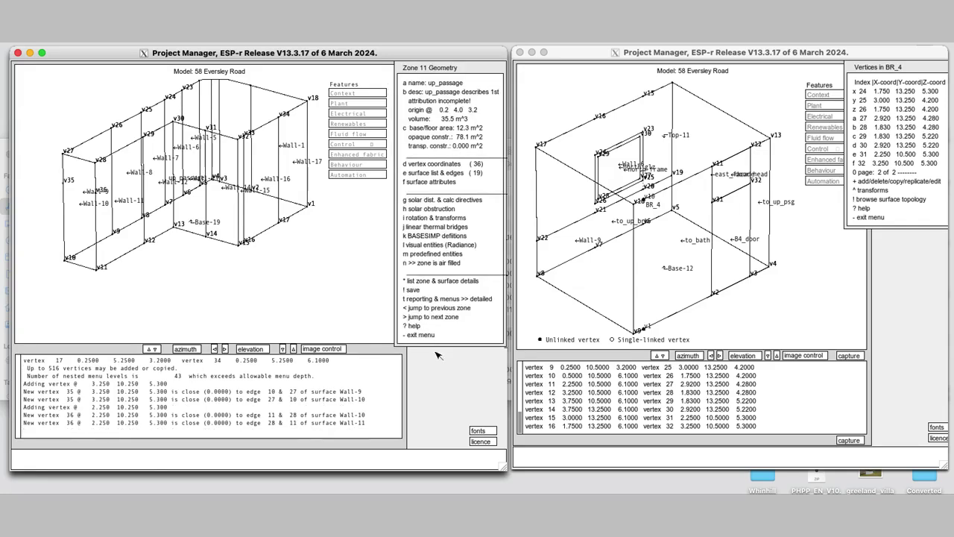
left_click(447, 173)
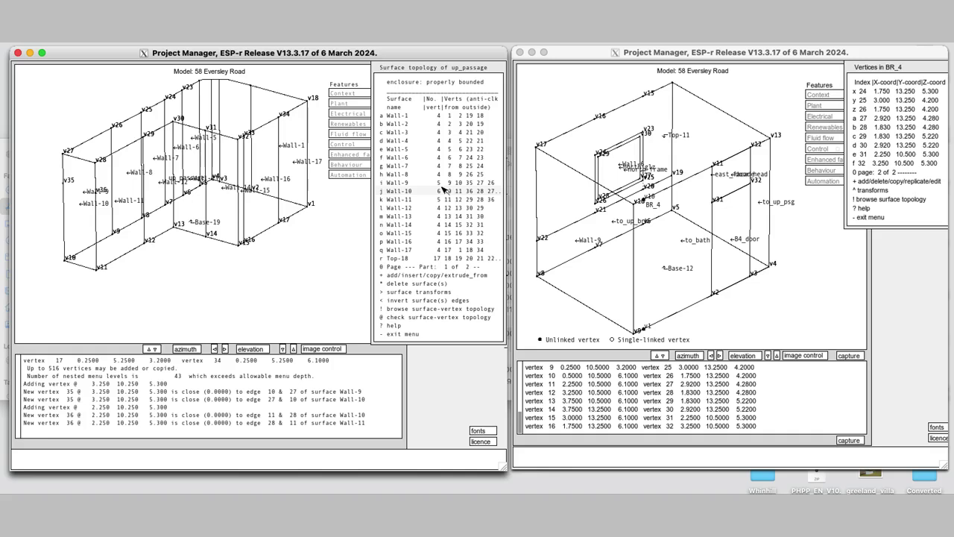
left_click(444, 190)
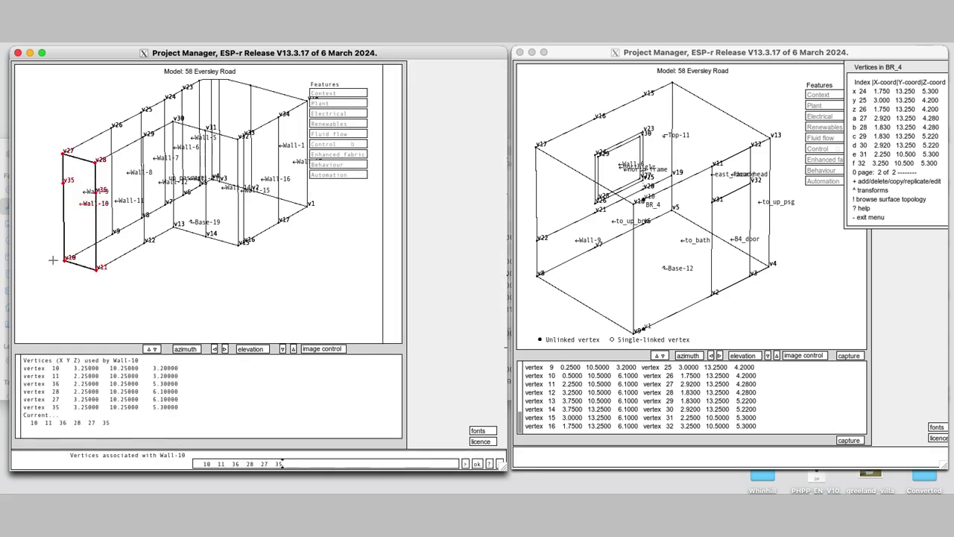
left_click(275, 464)
key("BackSpace")
key("BackSpace")
key("BackSpace")
key("BackSpace")
key("BackSpace")
key("BackSpace")
left_click(478, 464)
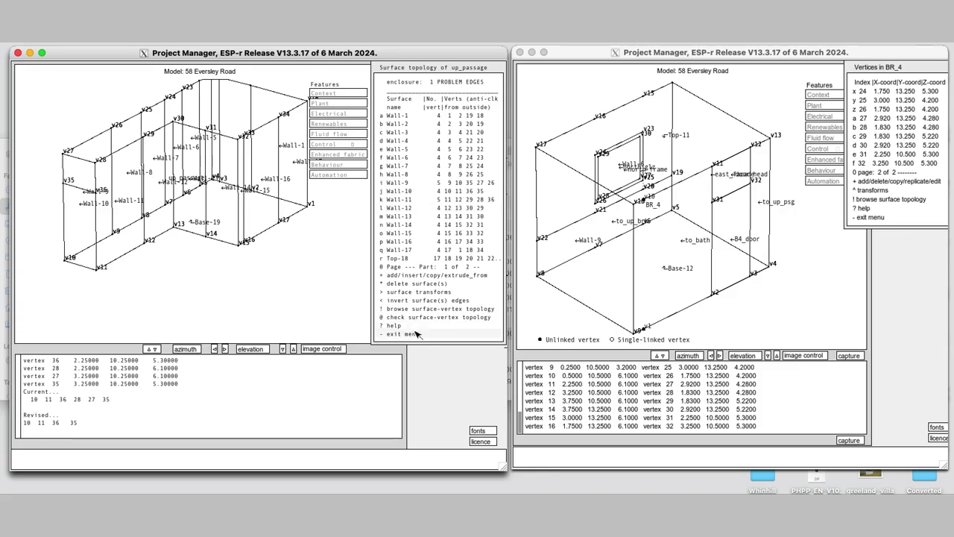
left_click(458, 275)
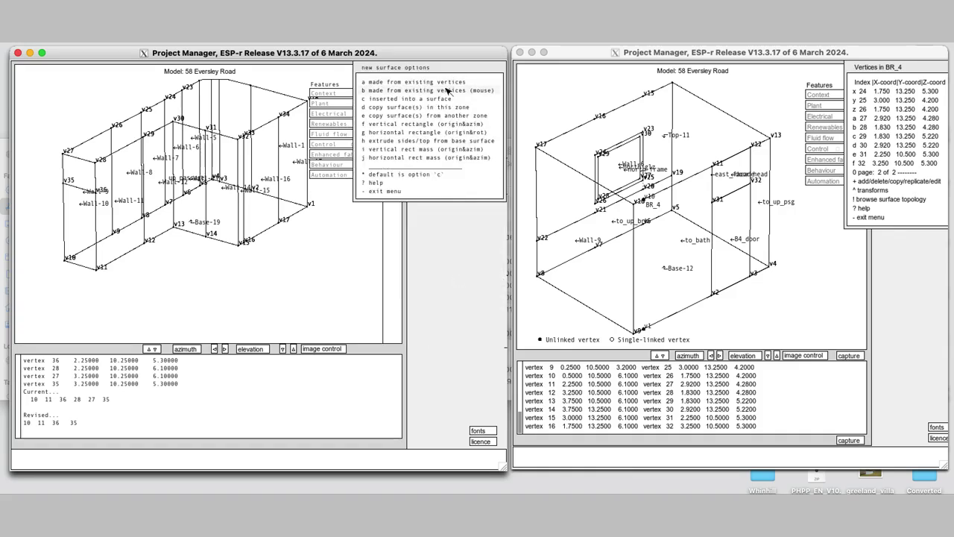
- Create a new up_passage surface from existing vertices 35, 36, 28 and 27
left_click(447, 90)
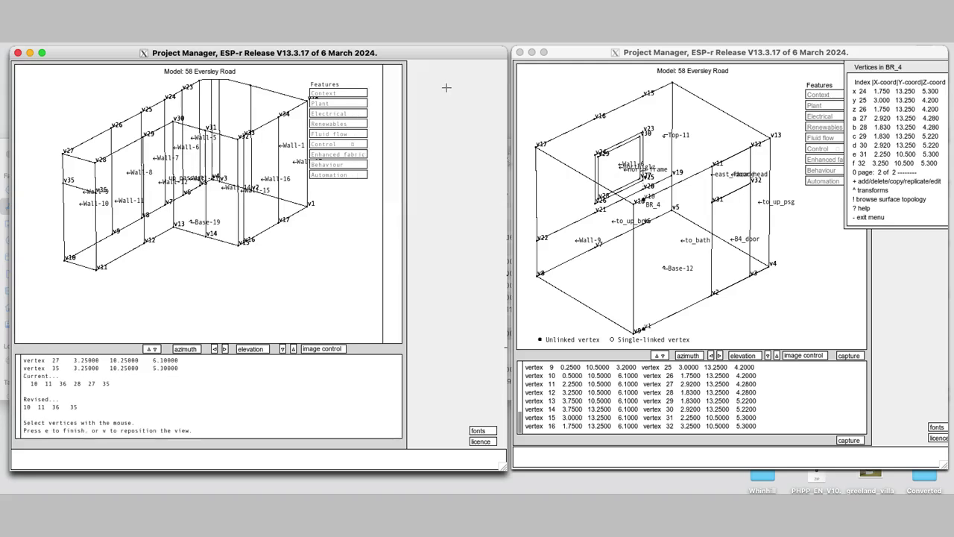
left_click(62, 184)
left_click(102, 195)
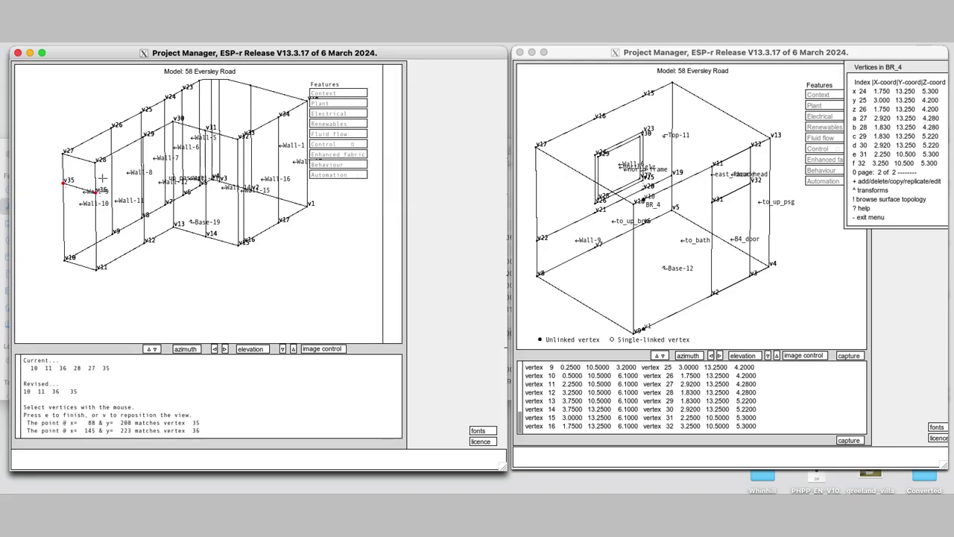
left_click(96, 161)
left_click(64, 153)
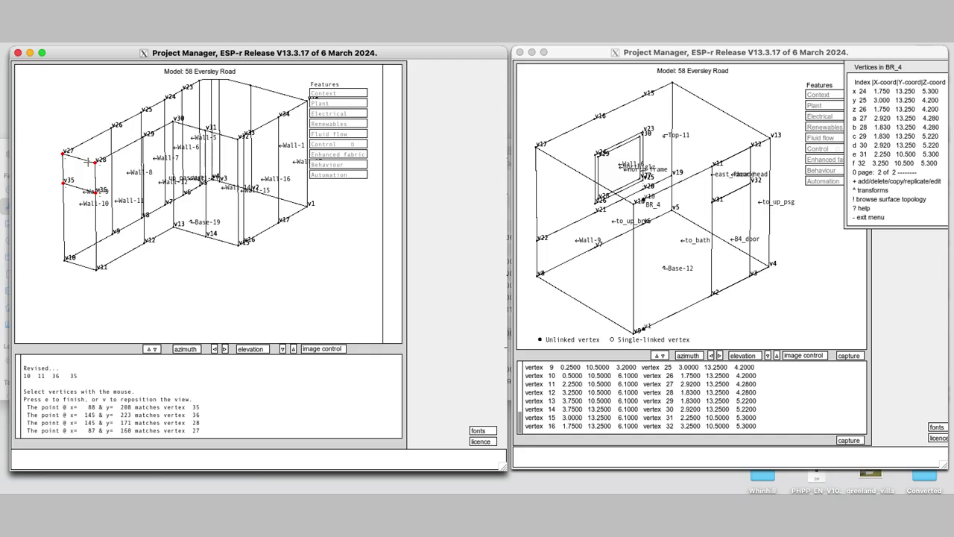
key("e")
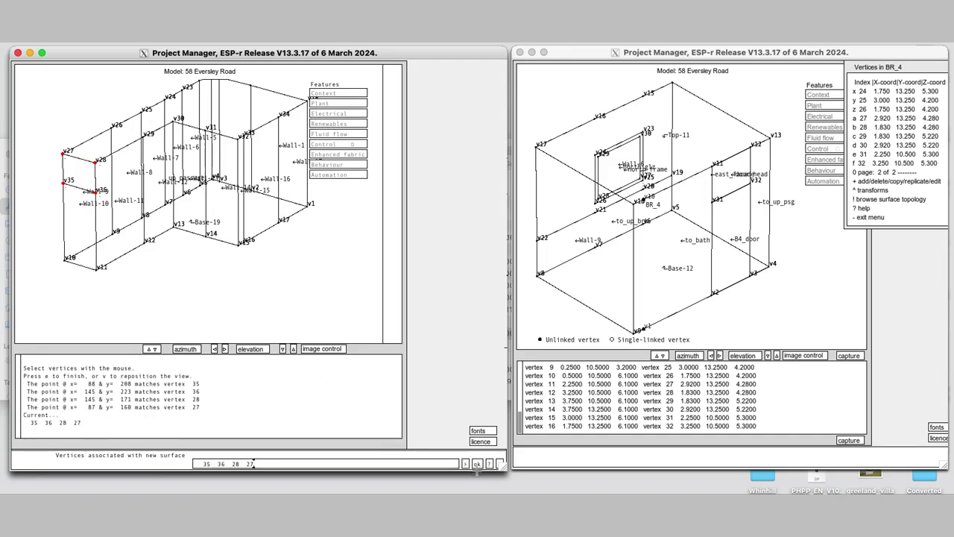
left_click(476, 463)
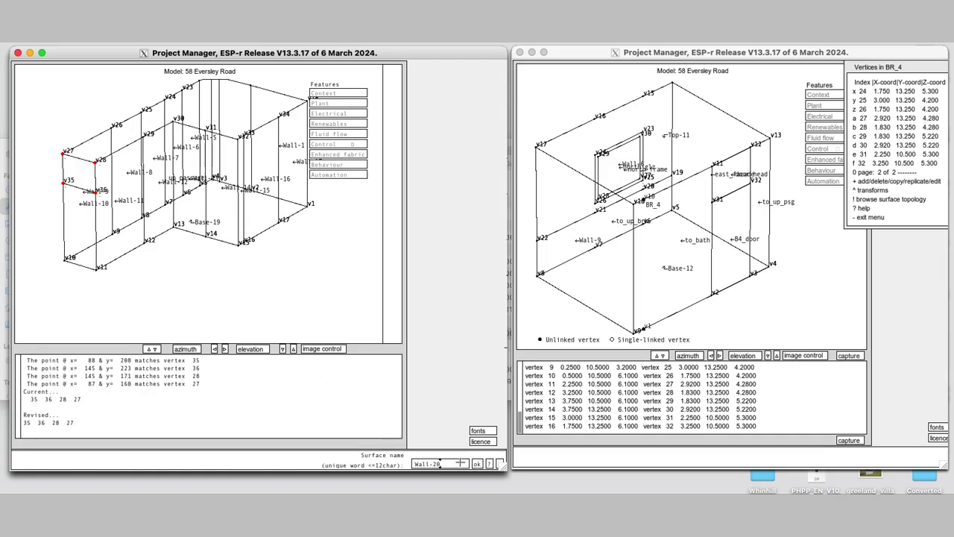
- Name the new surface door_head and bring up Wall-10's attributes
key("BackSpace")
key("BackSpace")
key("BackSpace")
type("door")
left_click(476, 463)
left_click(482, 445)
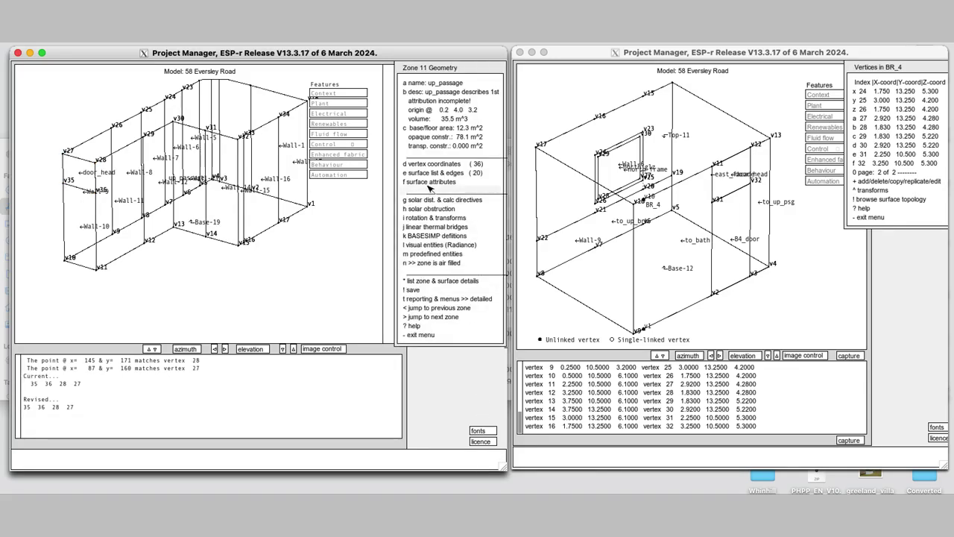
left_click(430, 182)
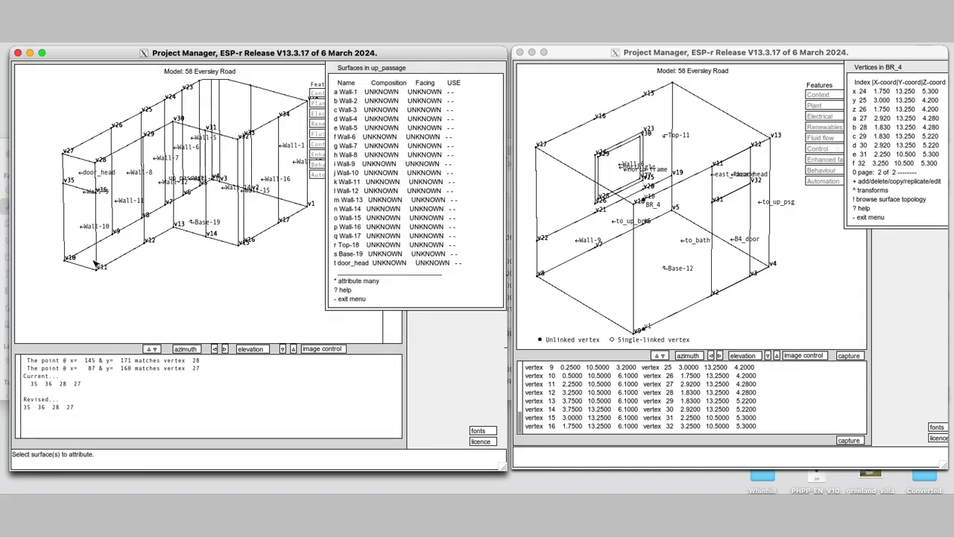
left_click(370, 173)
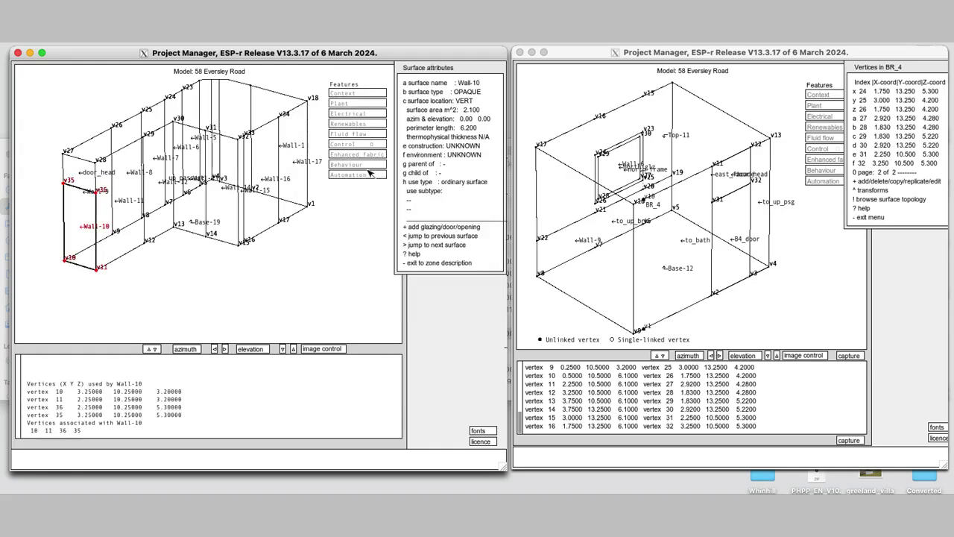
- Rename Wall-10 to door_BR4 and give it the int_doors construction
left_click(465, 83)
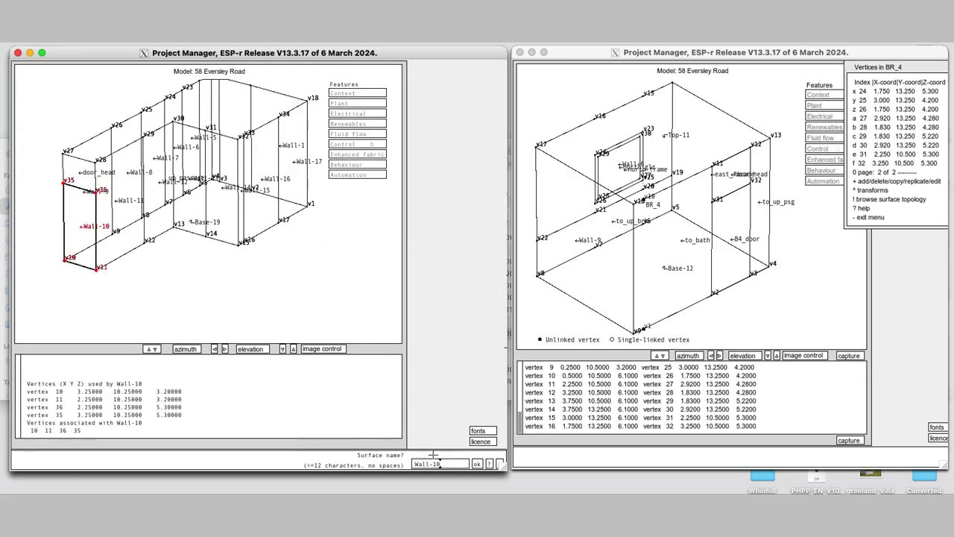
type("door_BR4")
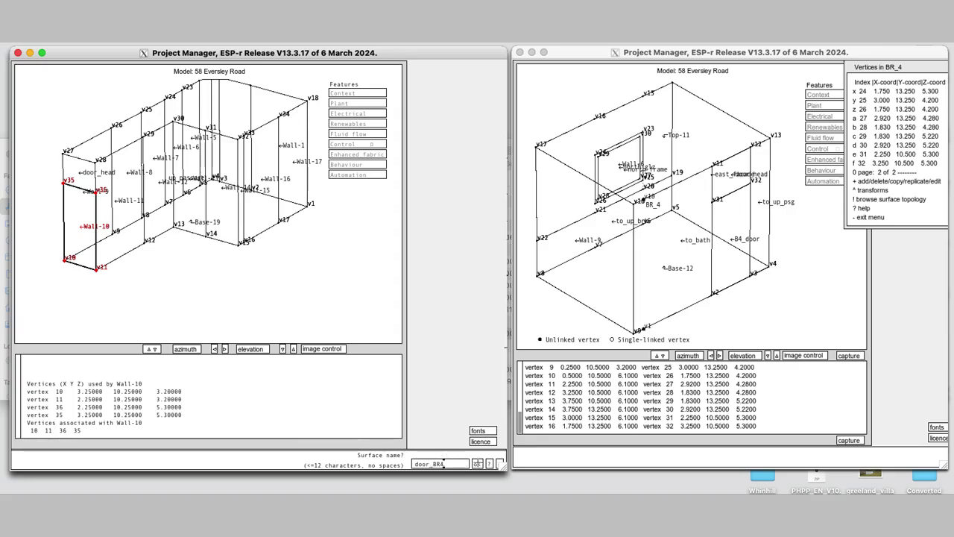
key("Return")
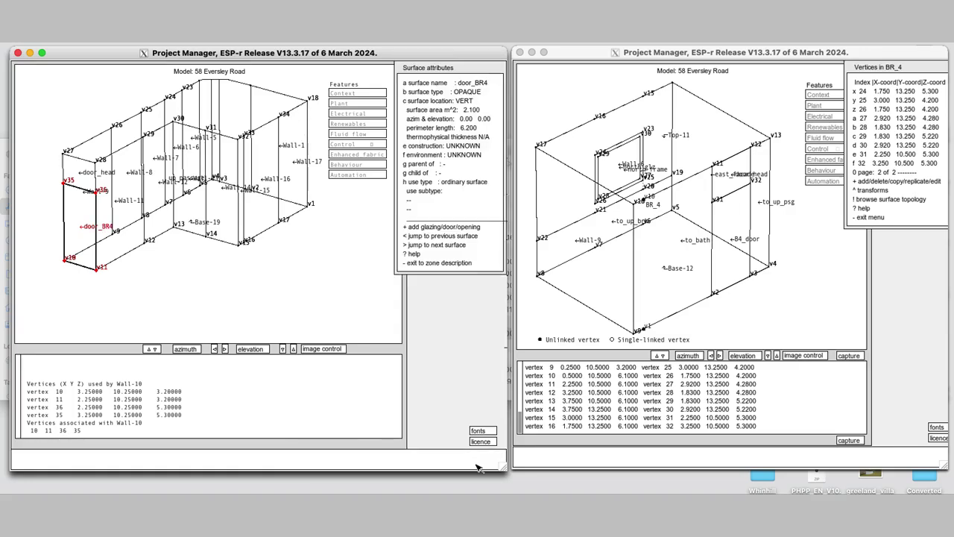
left_click(450, 147)
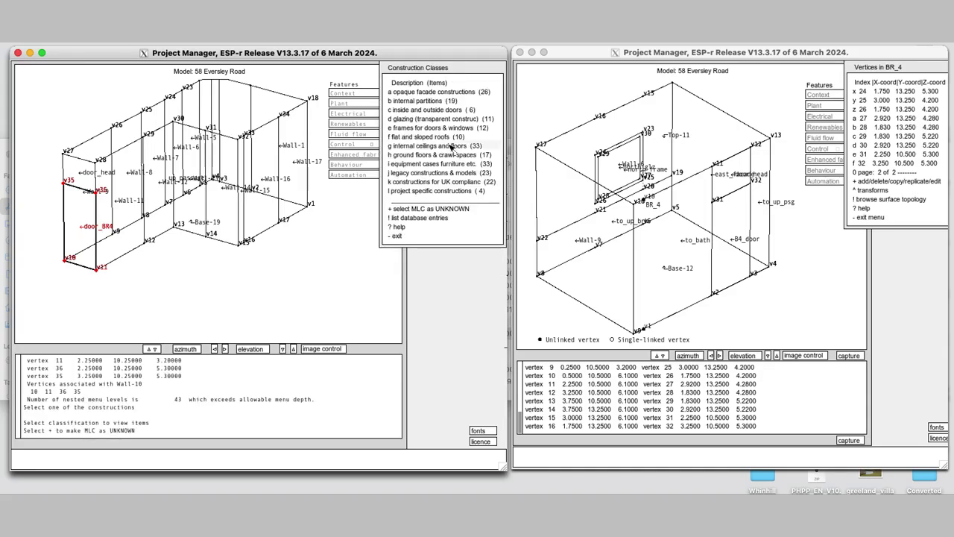
left_click(434, 110)
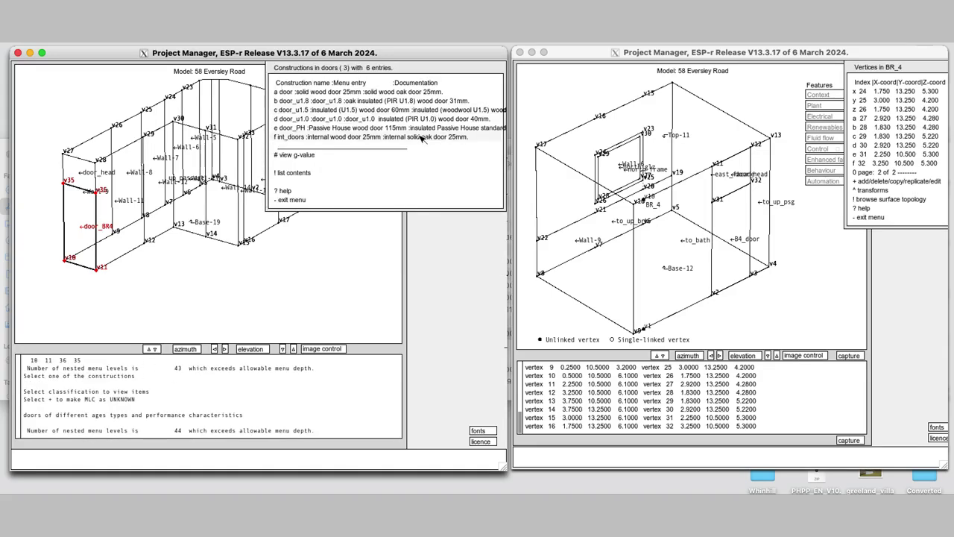
left_click(422, 139)
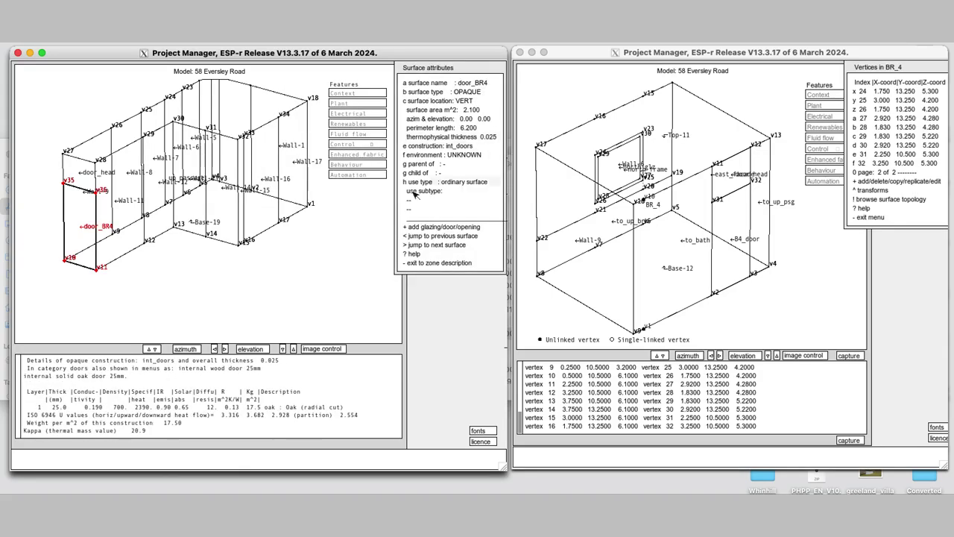
- Connect door_BR4 thermophysically to surface B4_door in zone BR_4
left_click(445, 155)
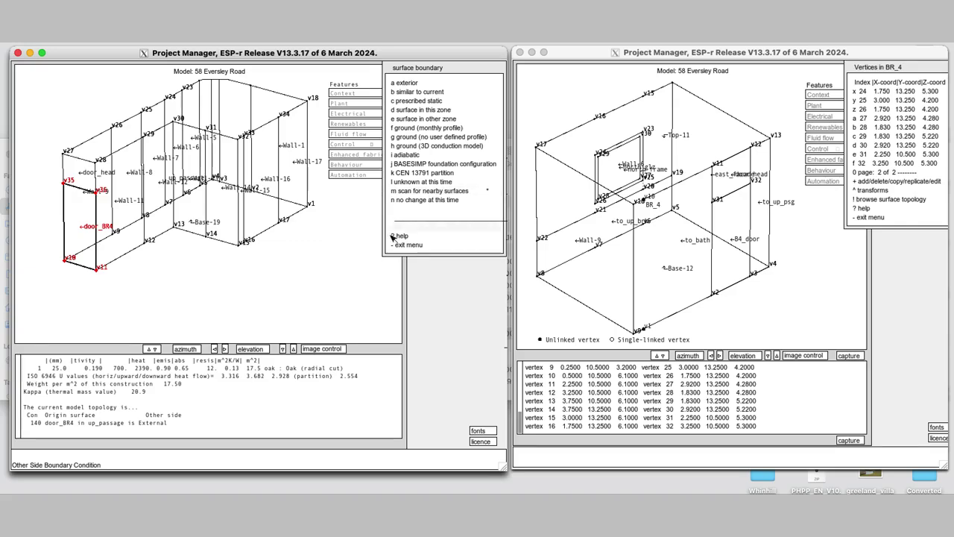
left_click(441, 248)
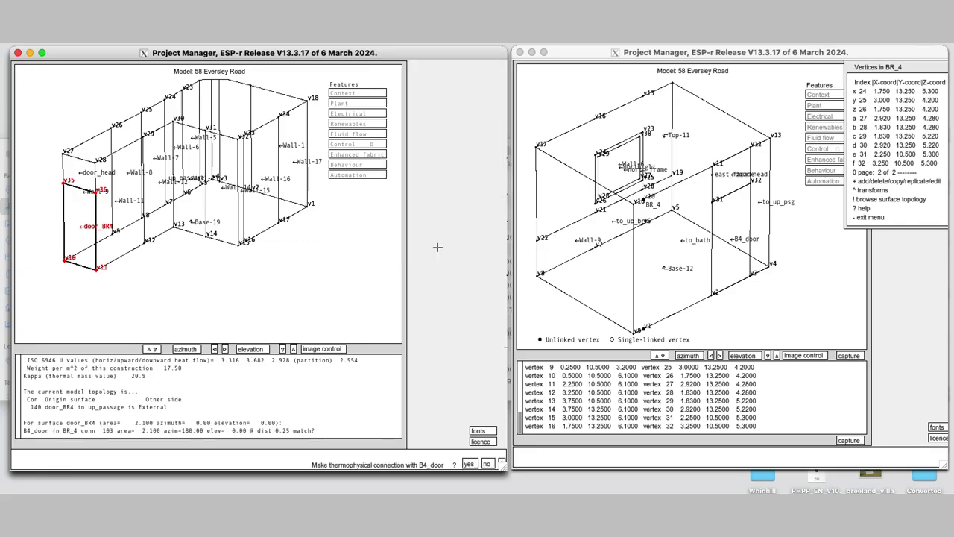
left_click(469, 464)
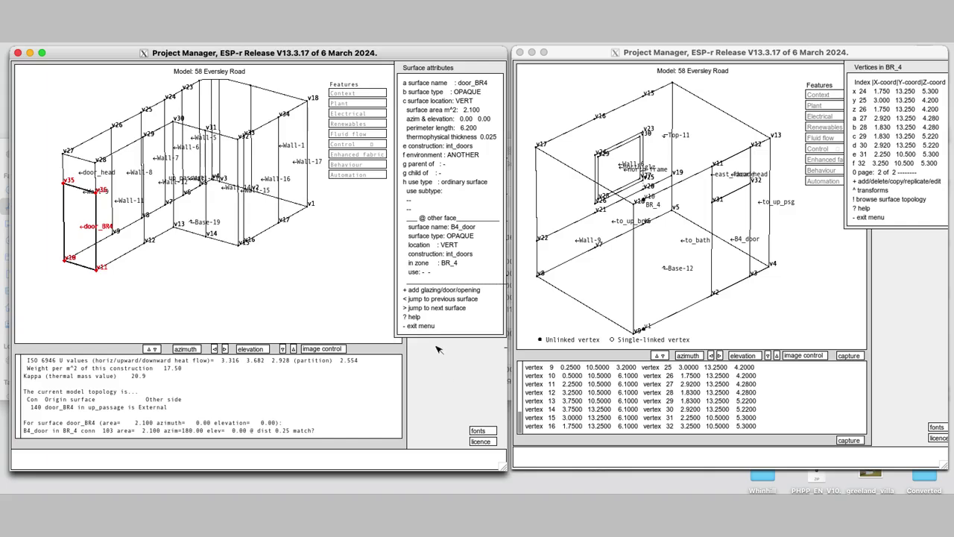
- Give up_passage's door_head surface the brick_ptn internal partition construction
left_click(423, 326)
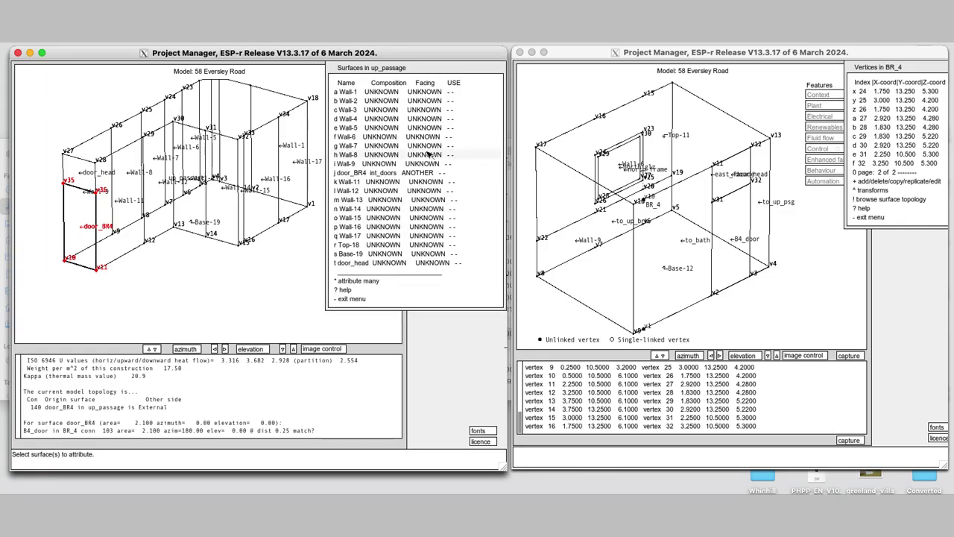
left_click(399, 263)
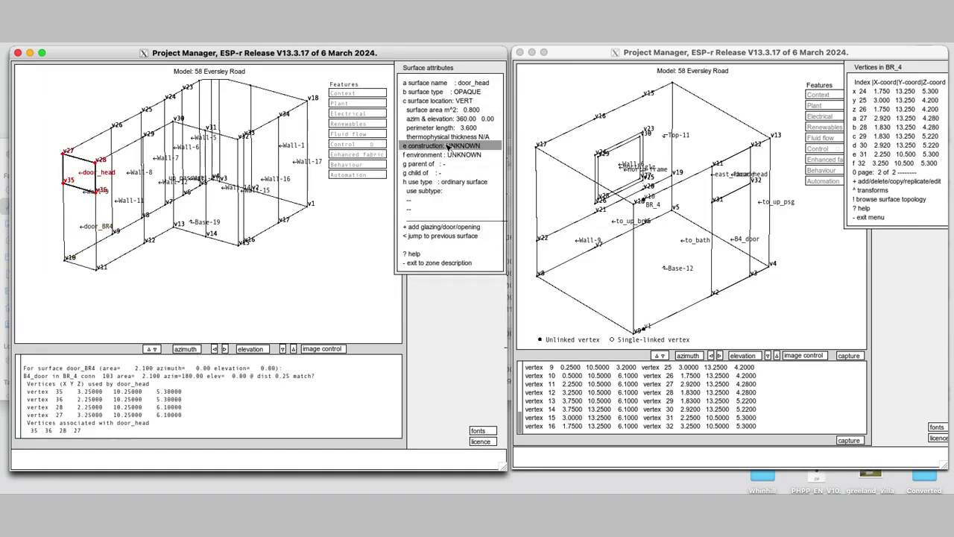
left_click(489, 146)
left_click(422, 101)
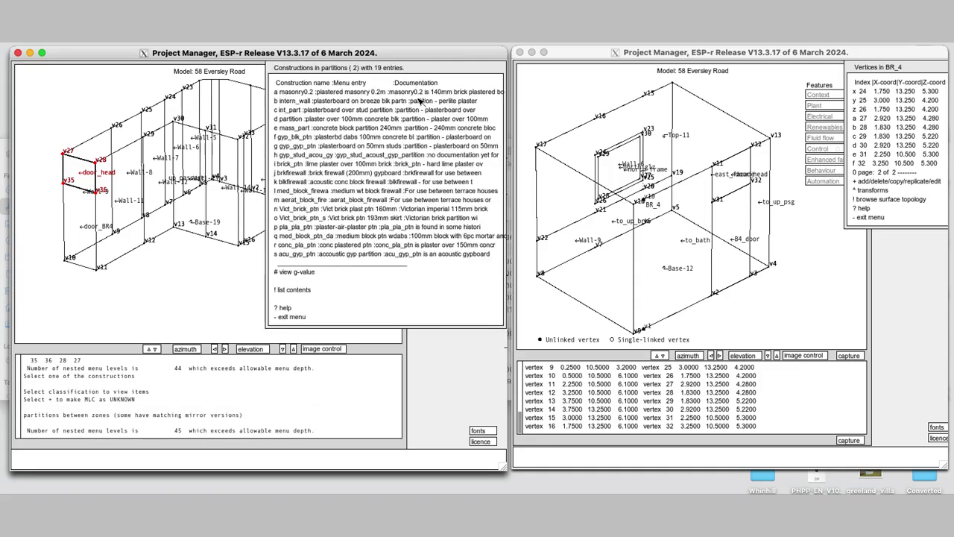
left_click(317, 165)
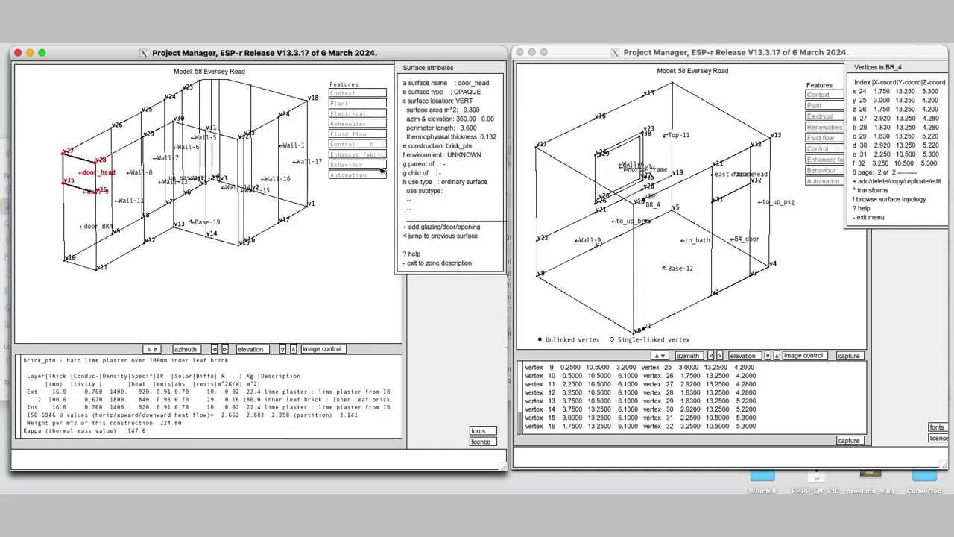
- Link door_head to BR_4's matching door_head surface and leave the BR_4 vertex list
left_click(436, 157)
left_click(430, 193)
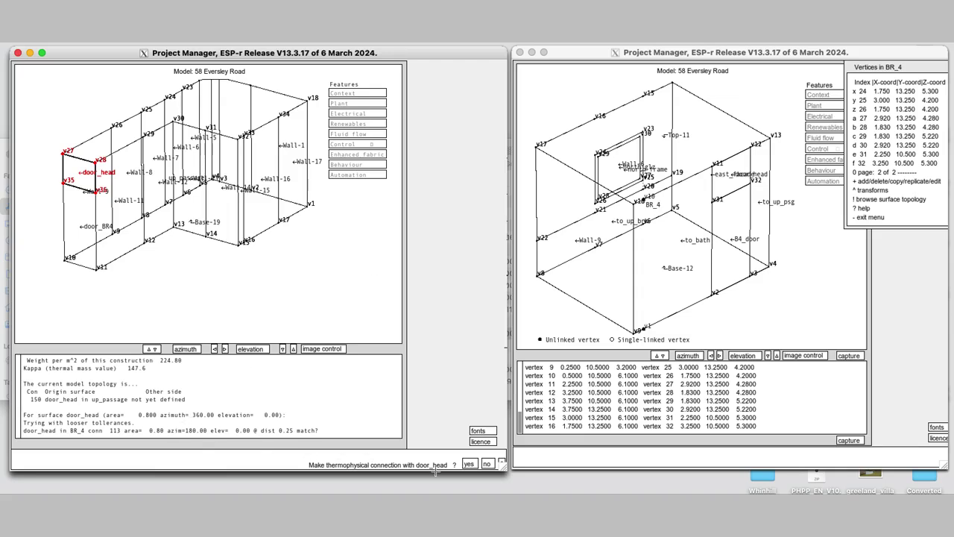
left_click(469, 464)
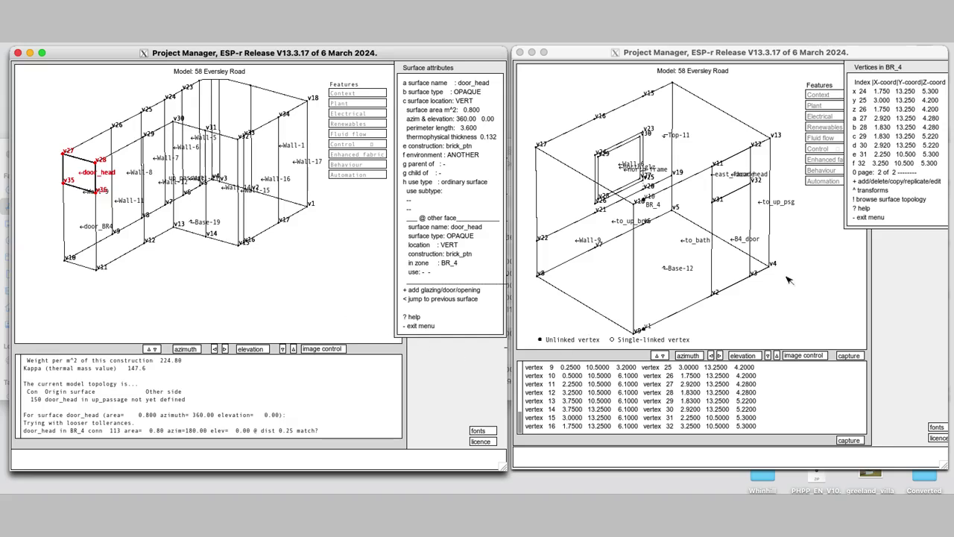
left_click(882, 217)
left_click(882, 218)
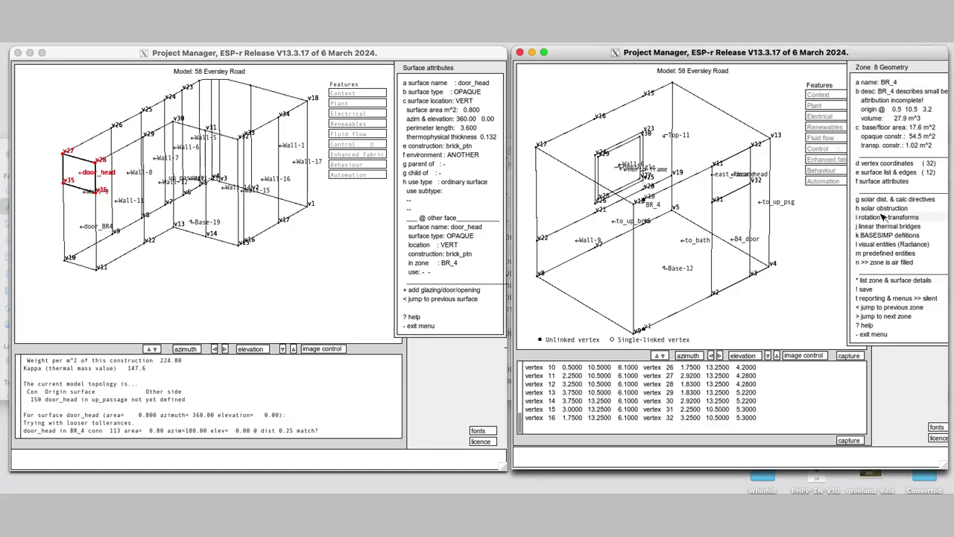
- Return BR_4 to building composition and close up_passage's surface attributes and list
left_click(880, 335)
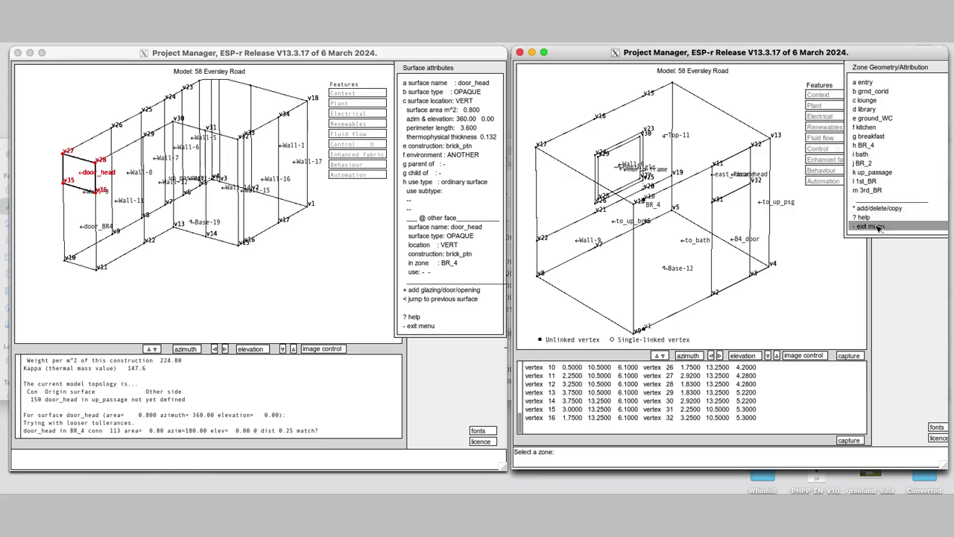
left_click(880, 227)
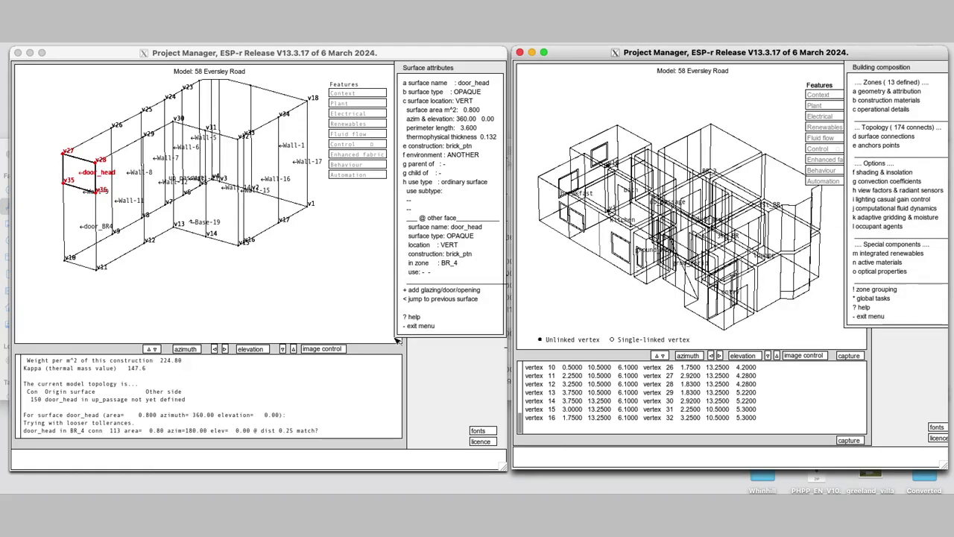
left_click(414, 327)
left_click(414, 327)
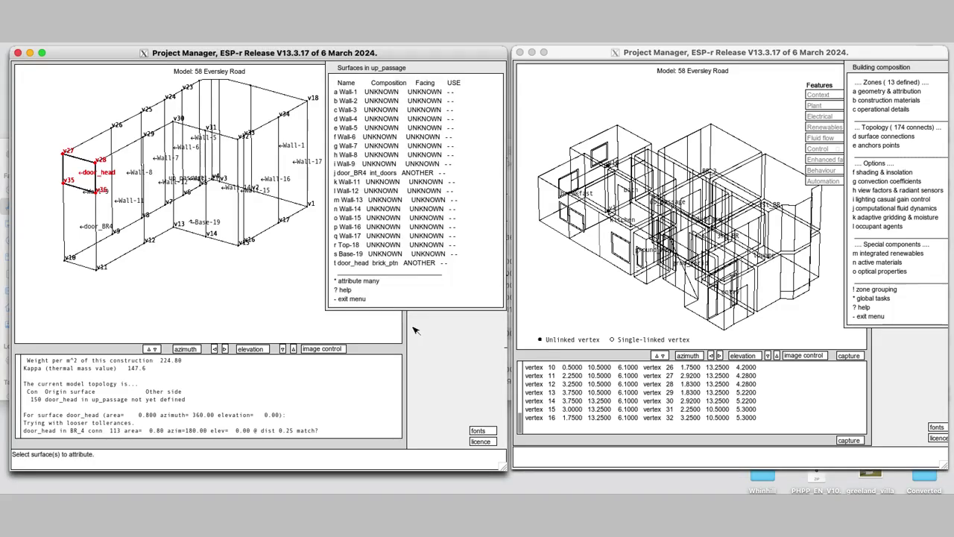
left_click(376, 298)
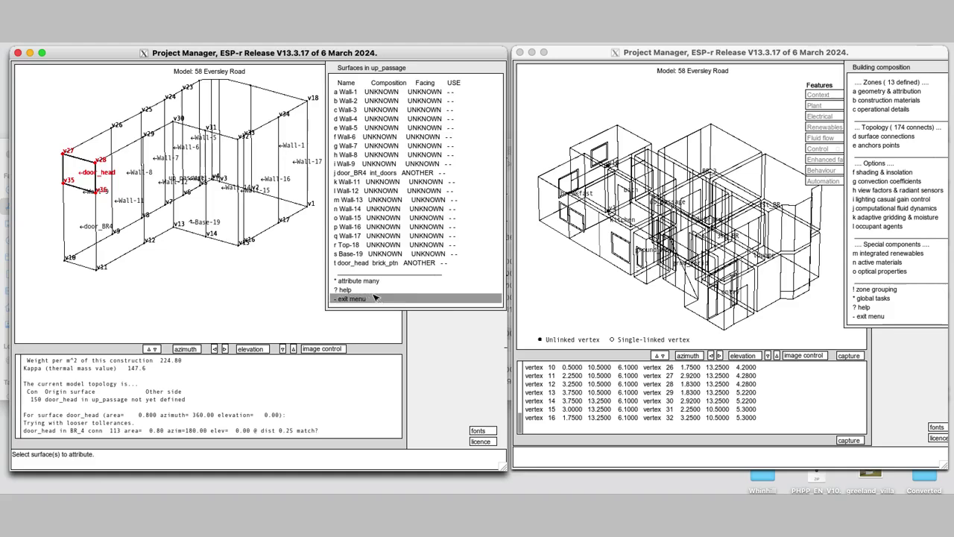
- Save up_passage's geometry, overwriting up_passage.geo
left_click(416, 289)
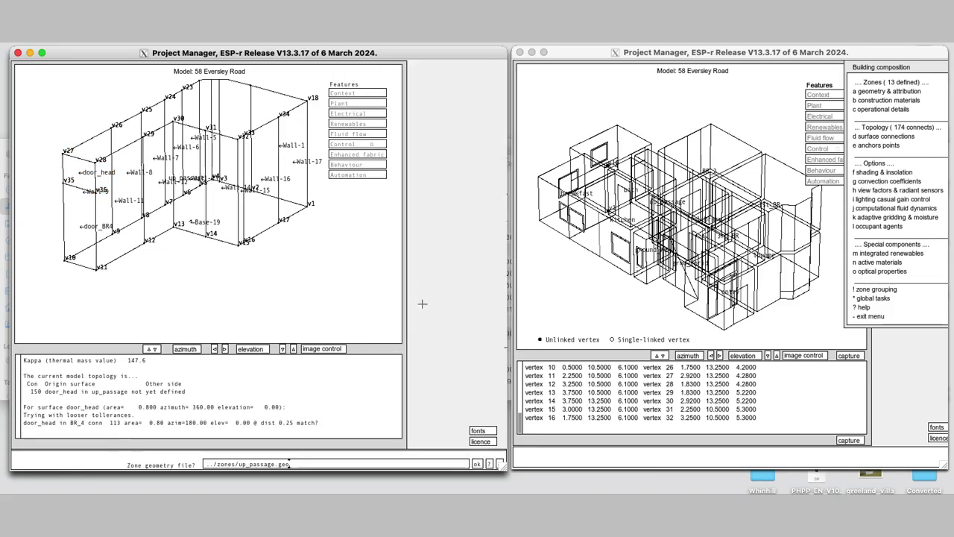
left_click(476, 463)
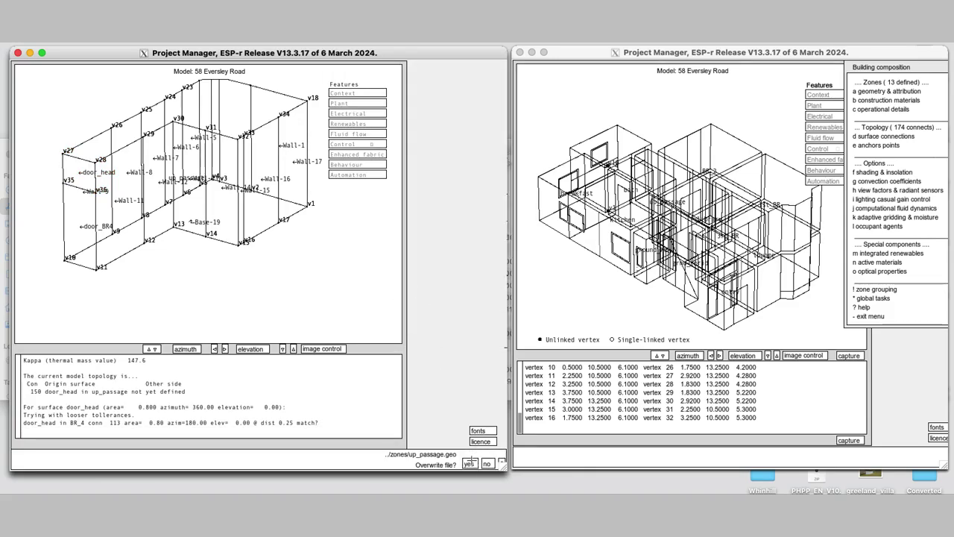
left_click(468, 464)
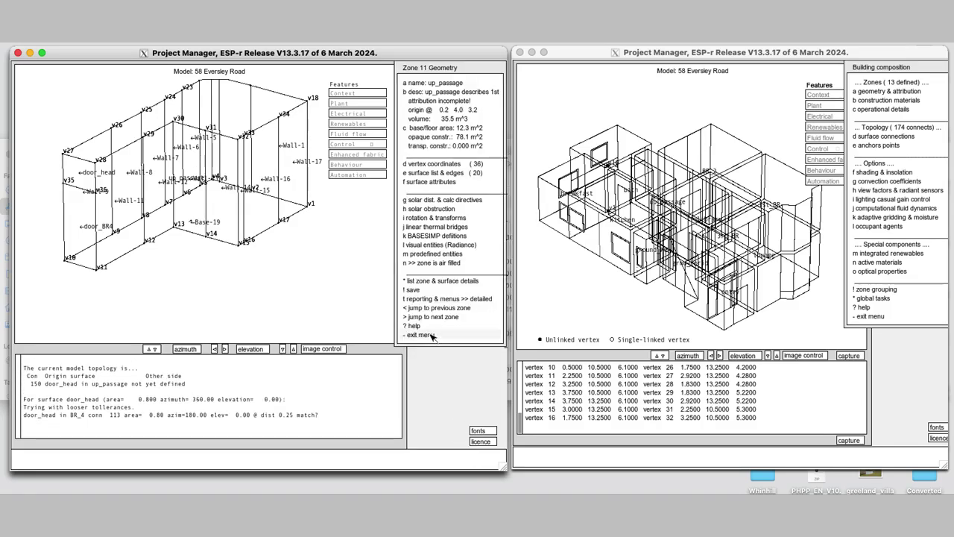
- Quit the second Project Manager instance
left_click(887, 318)
left_click(887, 319)
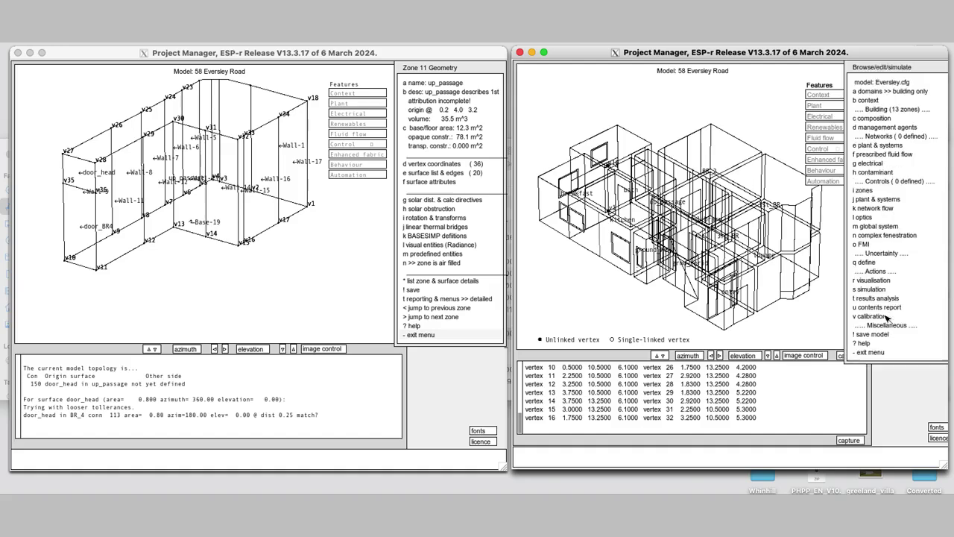
left_click(876, 353)
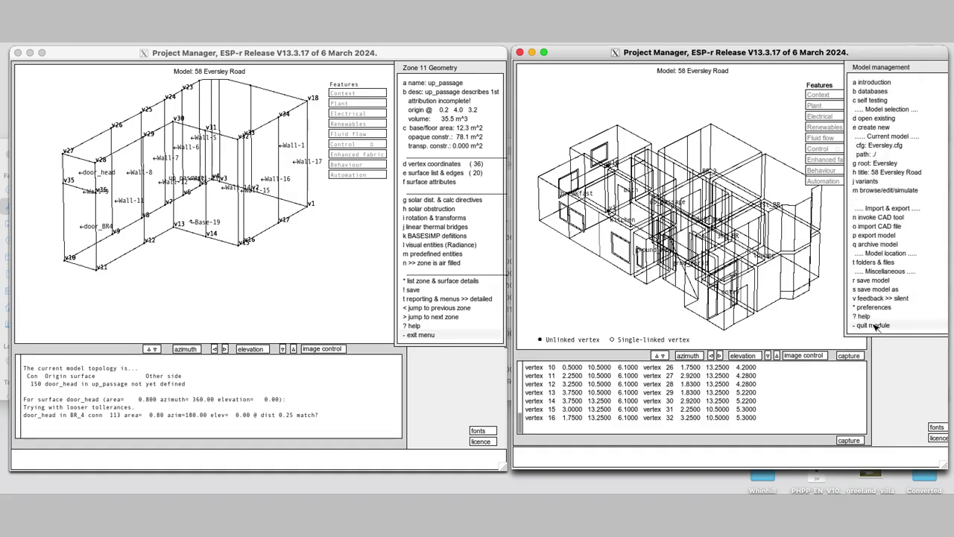
left_click(877, 326)
- Save the Eversley model configuration file and quit the Project Manager
left_click(421, 335)
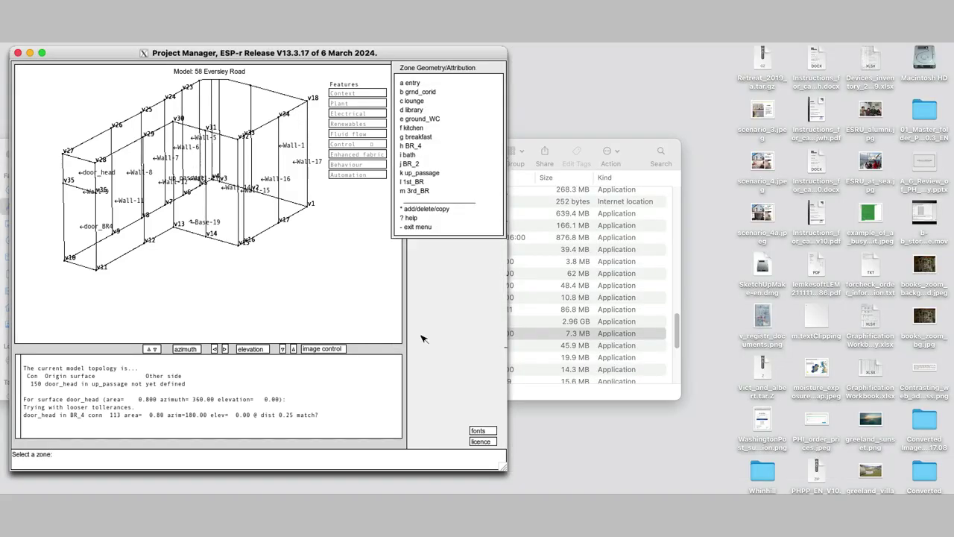
left_click(424, 228)
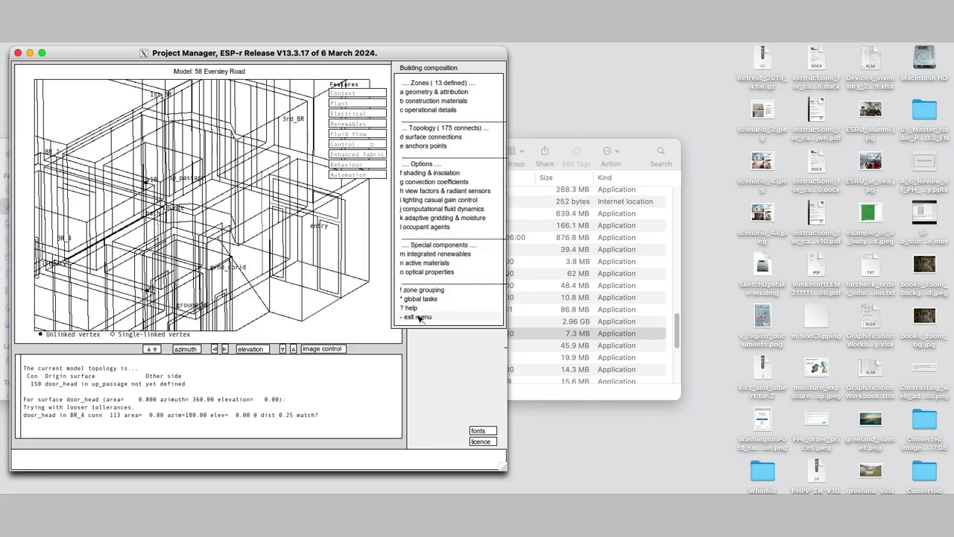
left_click(419, 318)
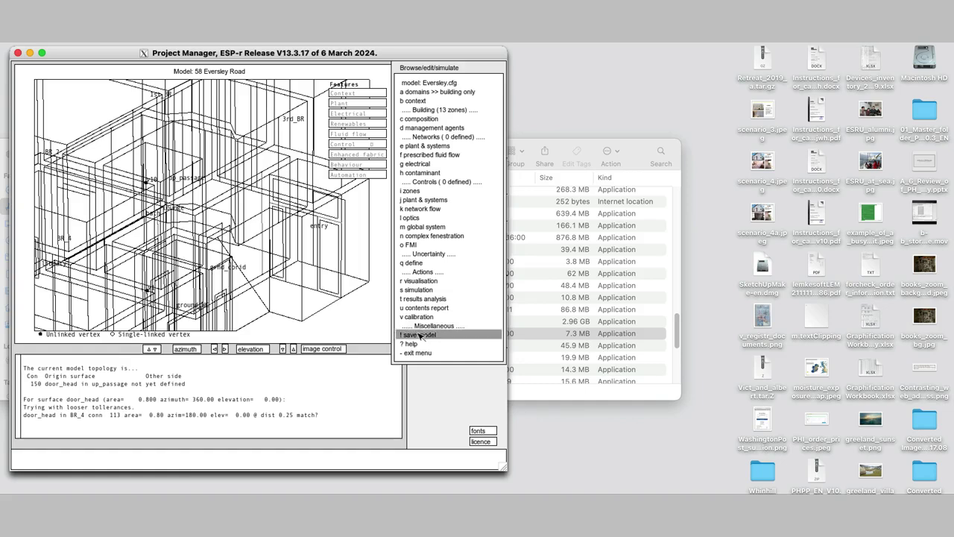
left_click(420, 336)
left_click(477, 464)
left_click(477, 464)
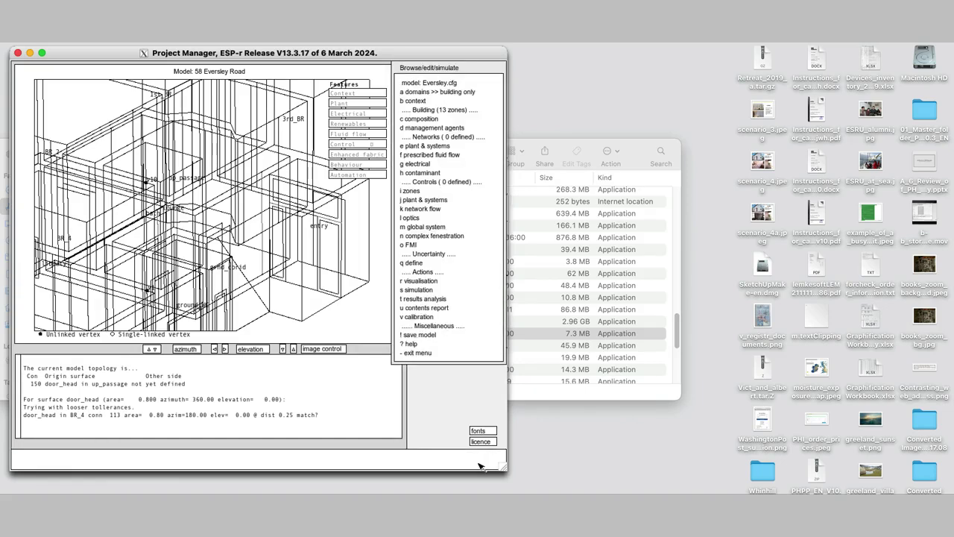
left_click(435, 353)
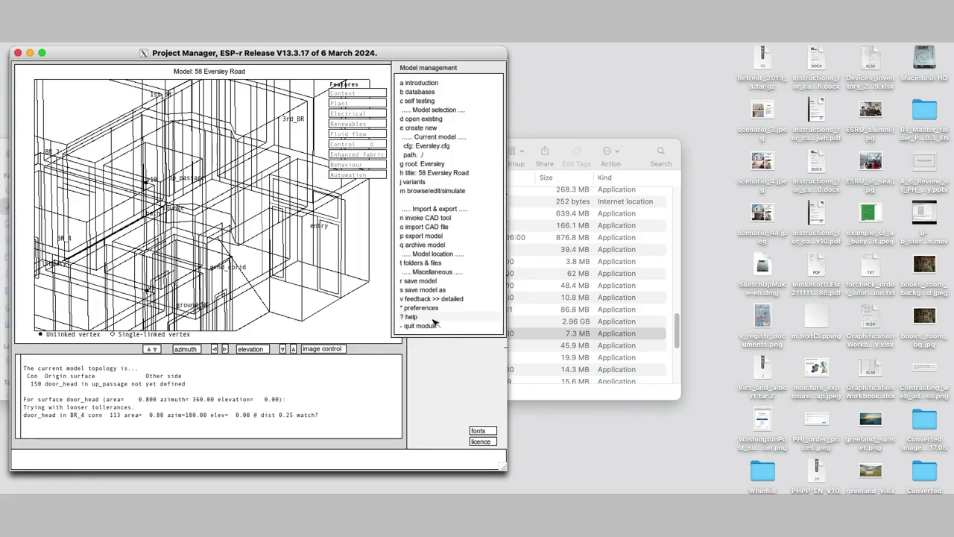
left_click(432, 328)
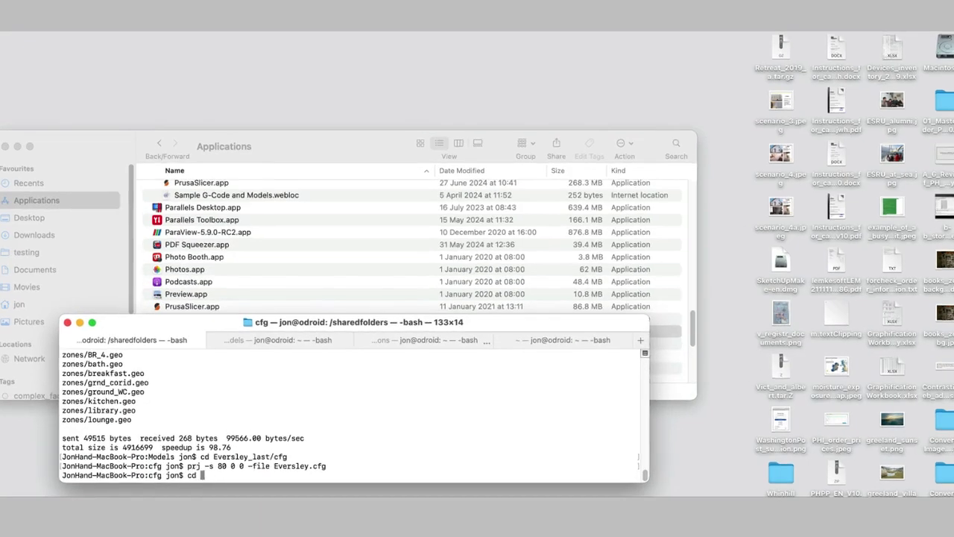
- Move up two folders to Models and list the command history
type("cd ..")
key("Return")
type("cd ..")
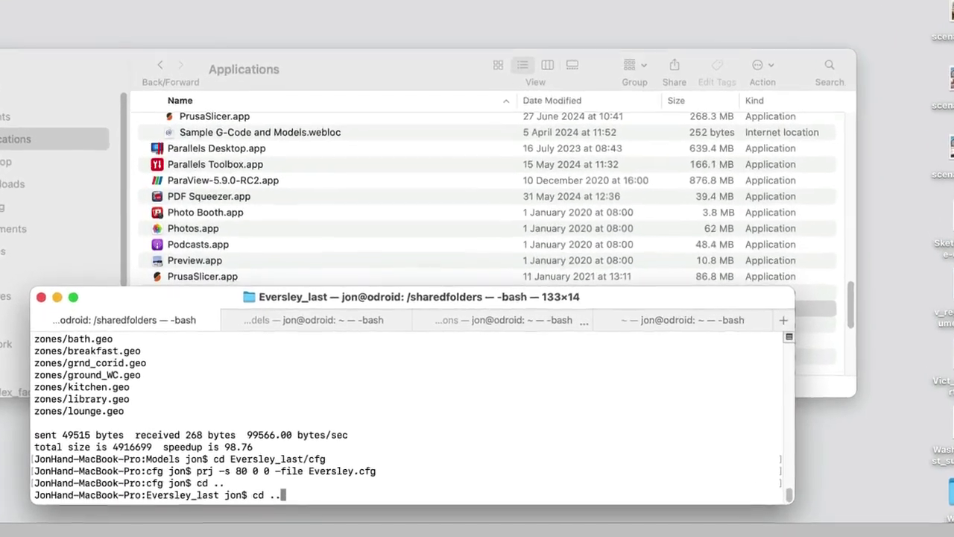
key("Return")
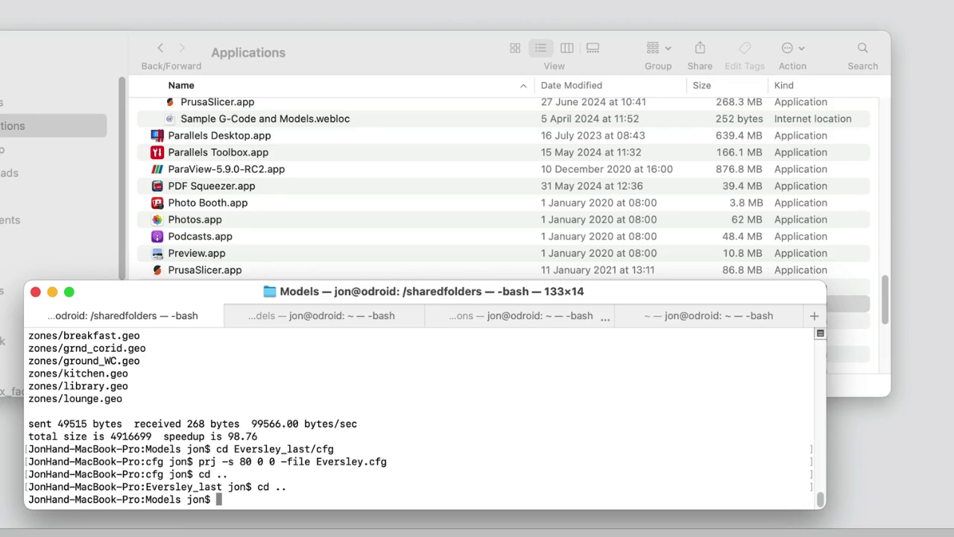
type("history")
key("Return")
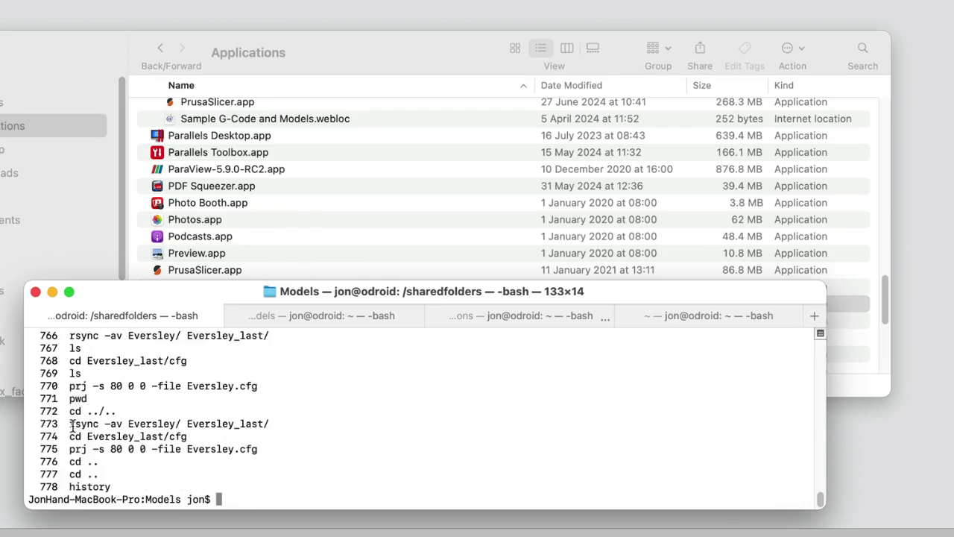
- Rerun 'rsync -av Eversley/ Eversley_last/' copied from the history
left_click_drag(69, 423, 273, 425)
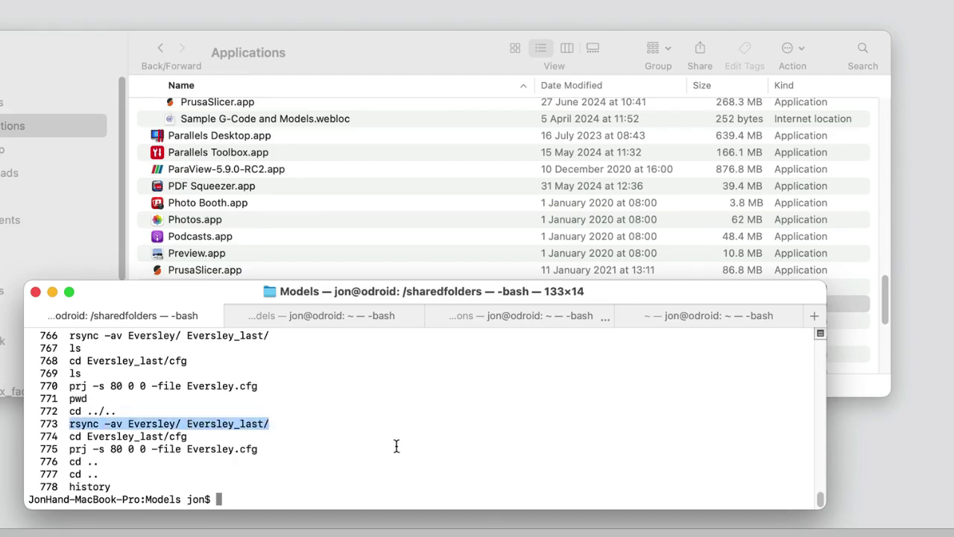
key("super+c")
key("super+v")
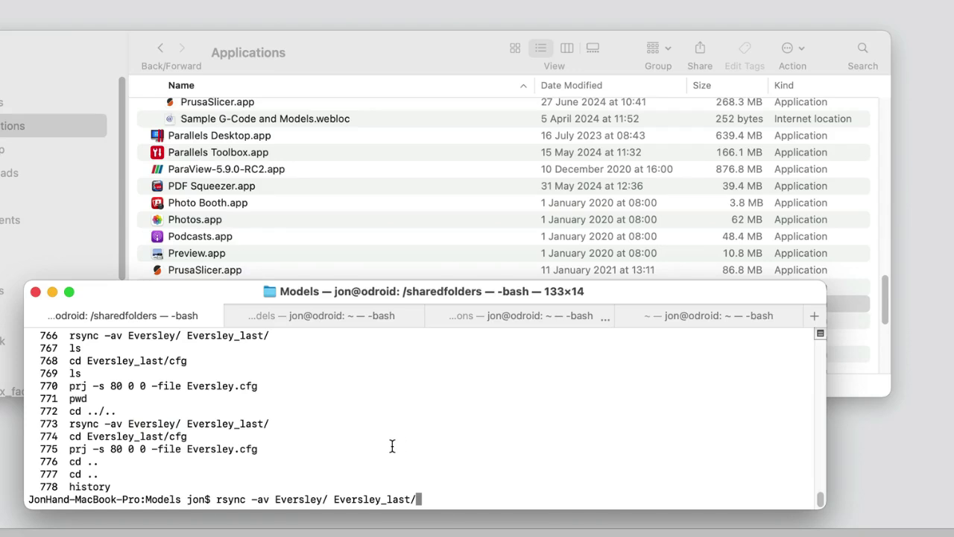
key("Return")
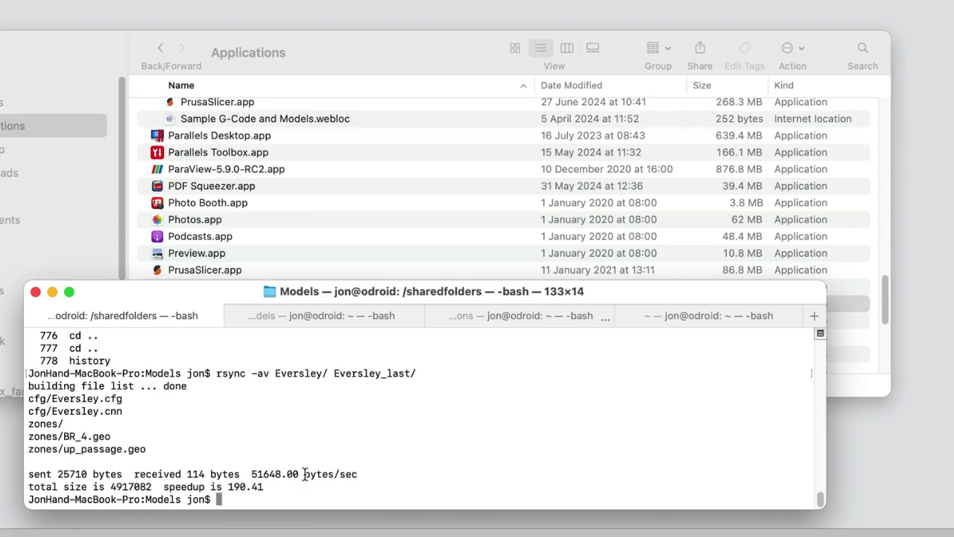